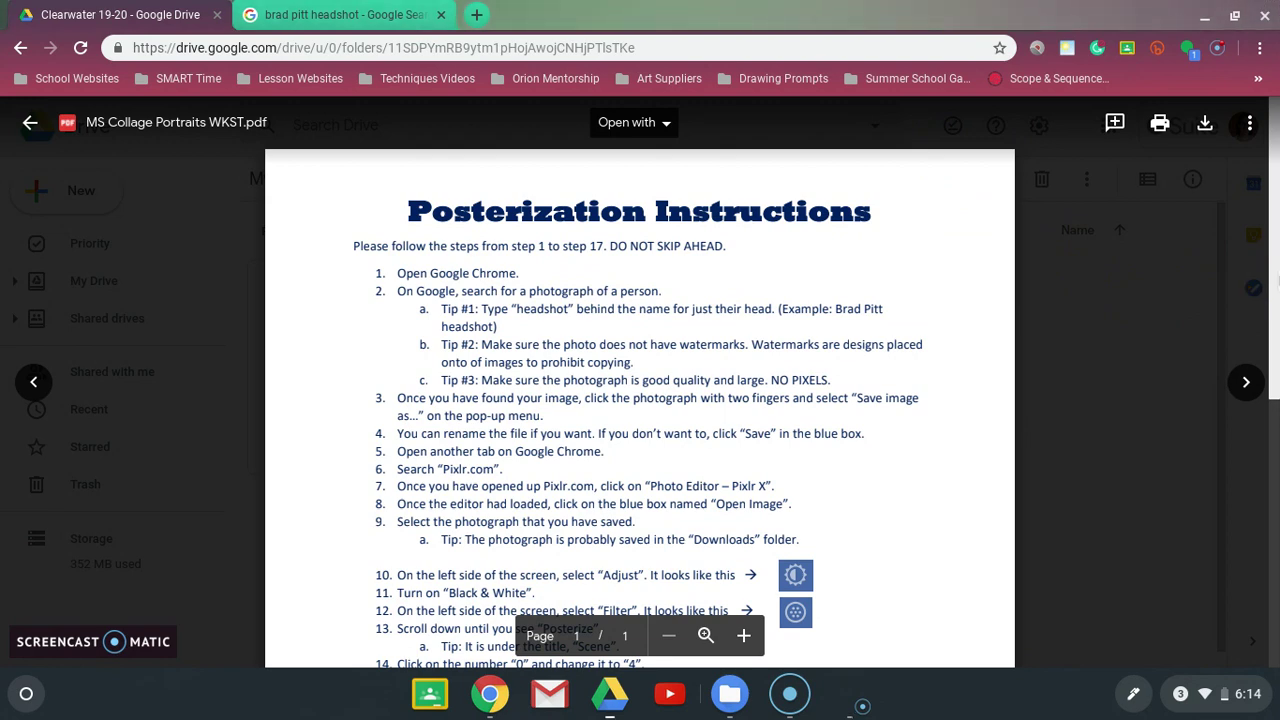
Read through the Posterization Instructions PDF, from the photo search tips to the before and after posterization examples.
scroll(640, 400, "down", 4)
scroll(640, 400, "down", 5)
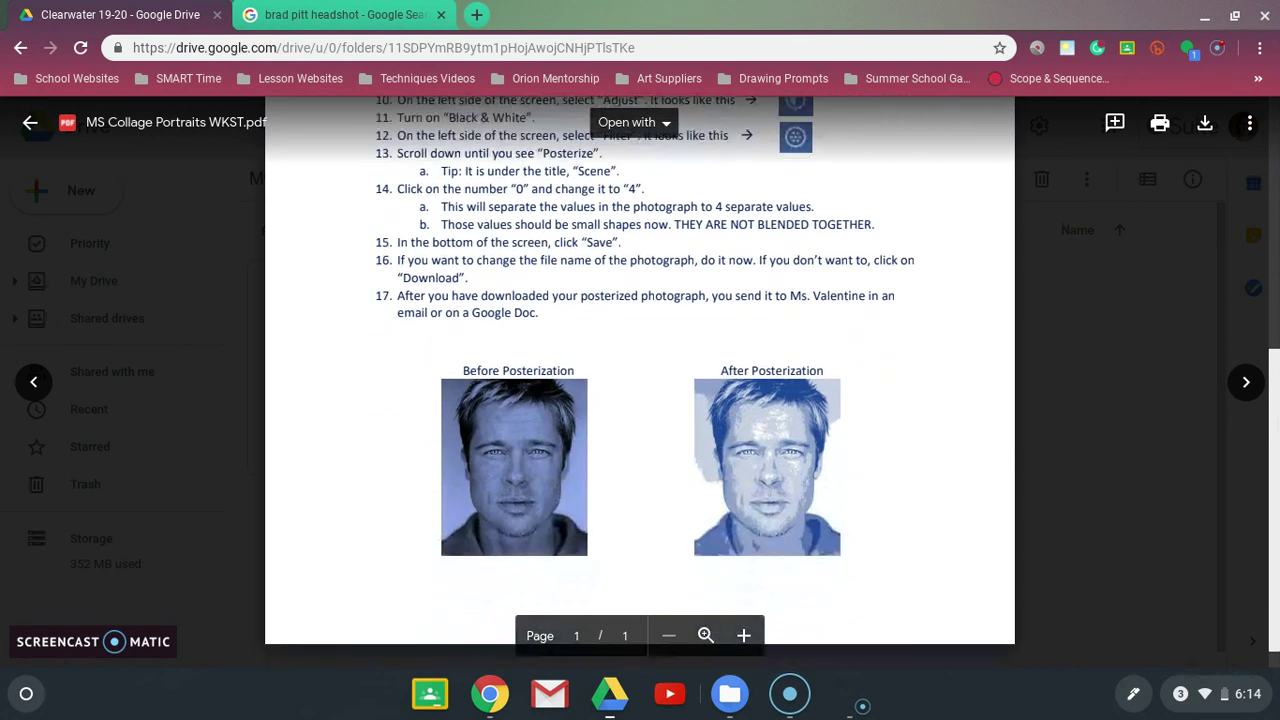
scroll(1243, 300, "up", 10)
scroll(1243, 300, "up", 1)
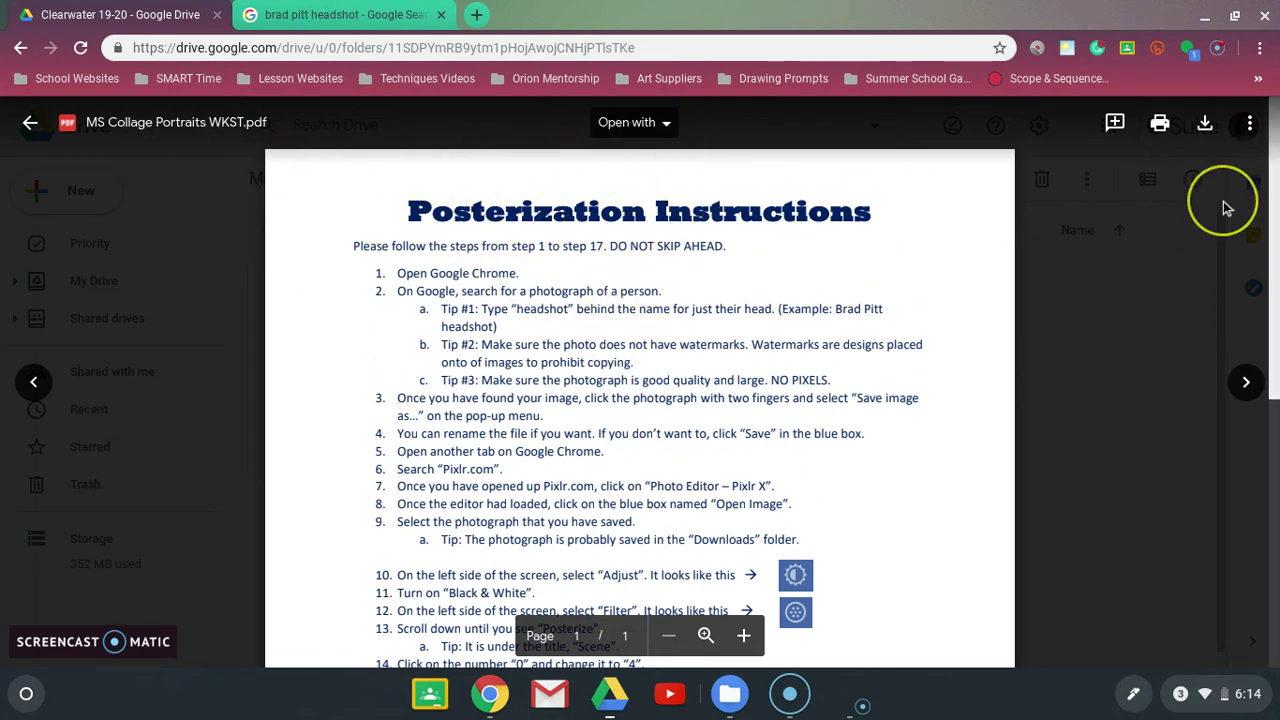
scroll(1262, 197, "down", 1)
scroll(1262, 197, "down", 5)
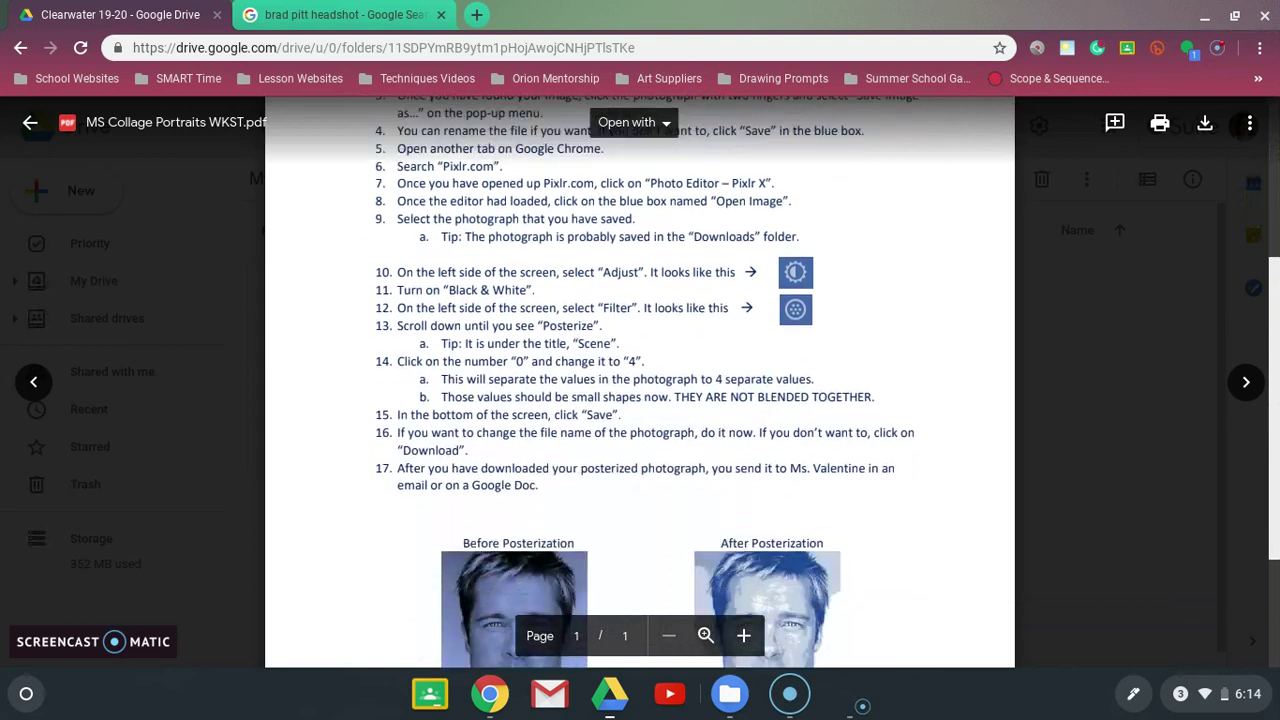
scroll(1262, 197, "down", 1)
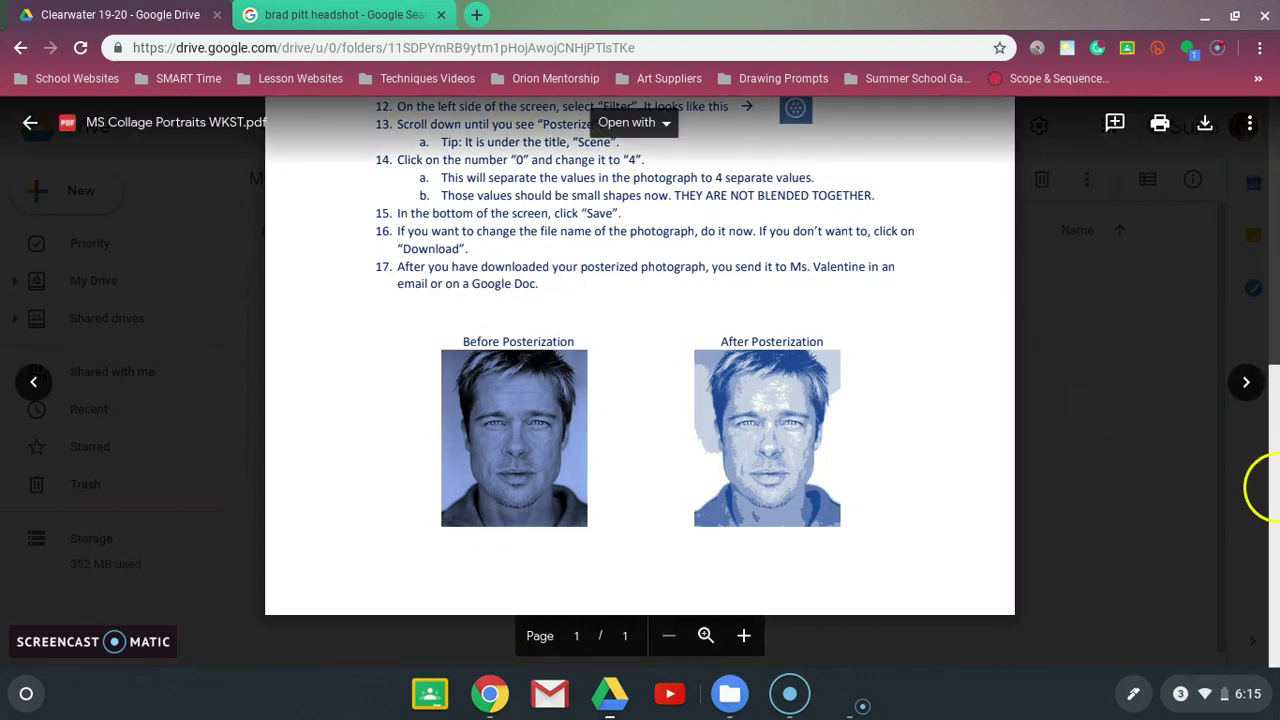
scroll(1257, 486, "up", 1)
scroll(640, 400, "up", 6)
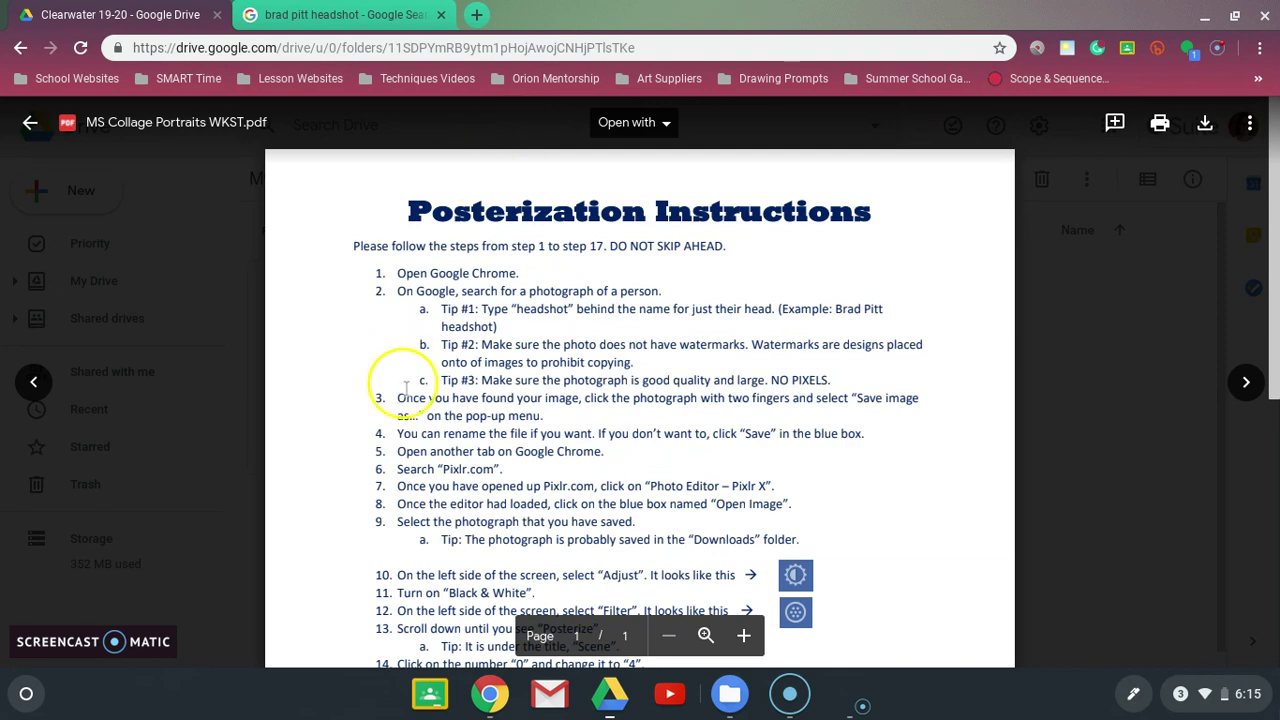
Switch to the Google Images results and shorten the search to "brad pitt".
left_click(340, 7)
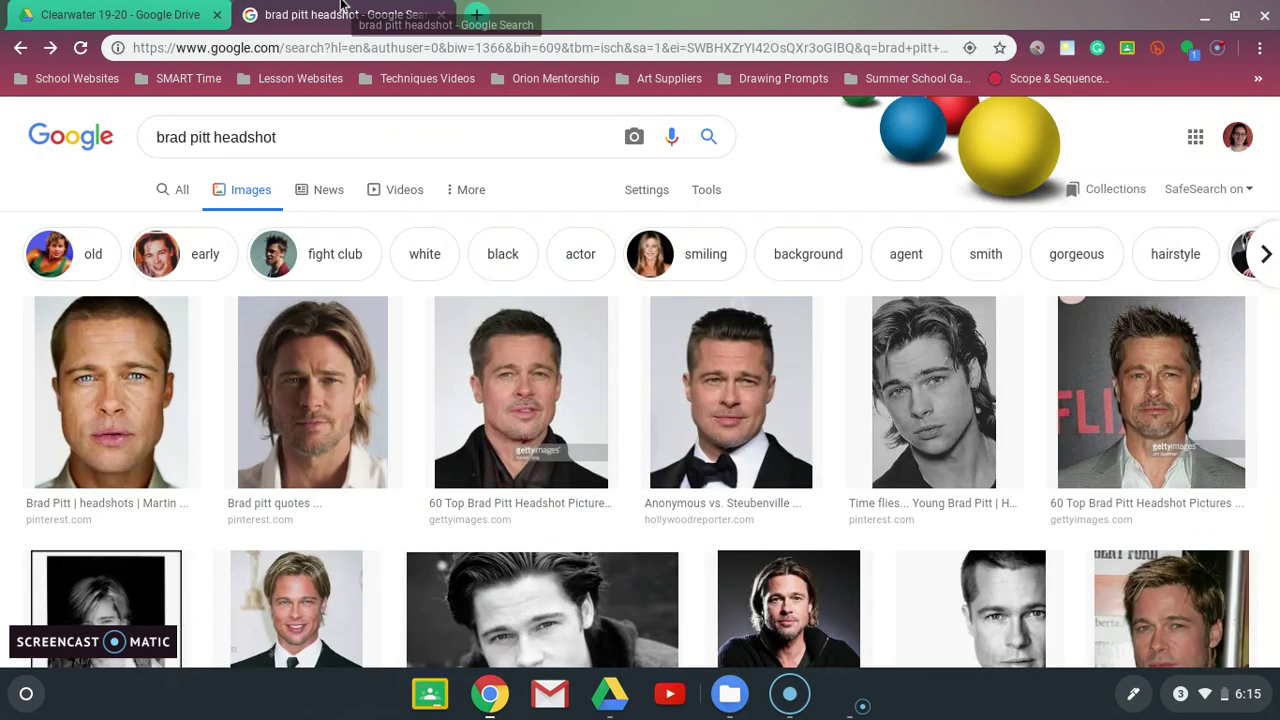
left_click(316, 130)
key("BackSpace")
key("BackSpace")
key("BackSpace")
key("BackSpace")
key("BackSpace")
key("BackSpace")
key("BackSpace")
key("BackSpace")
key("Return")
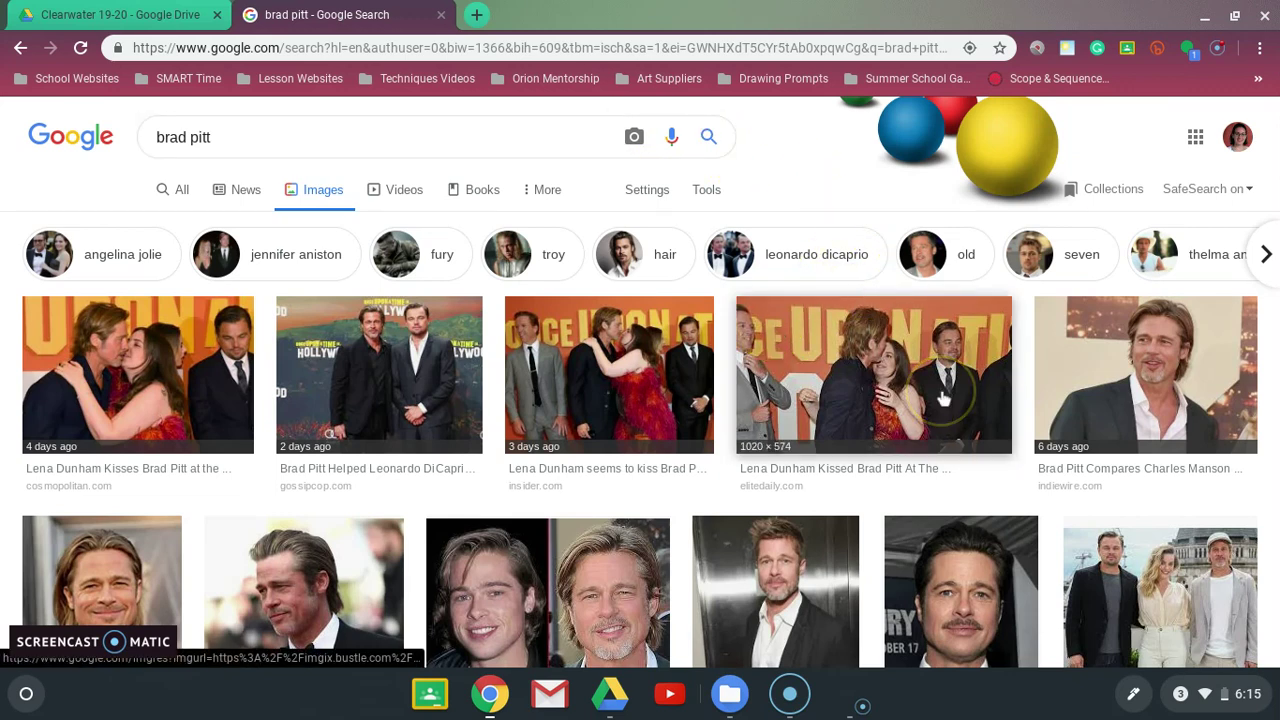
Examine the "brad pitt" image results for photos that show only his head.
scroll(943, 391, "down", 2)
scroll(943, 391, "down", 10)
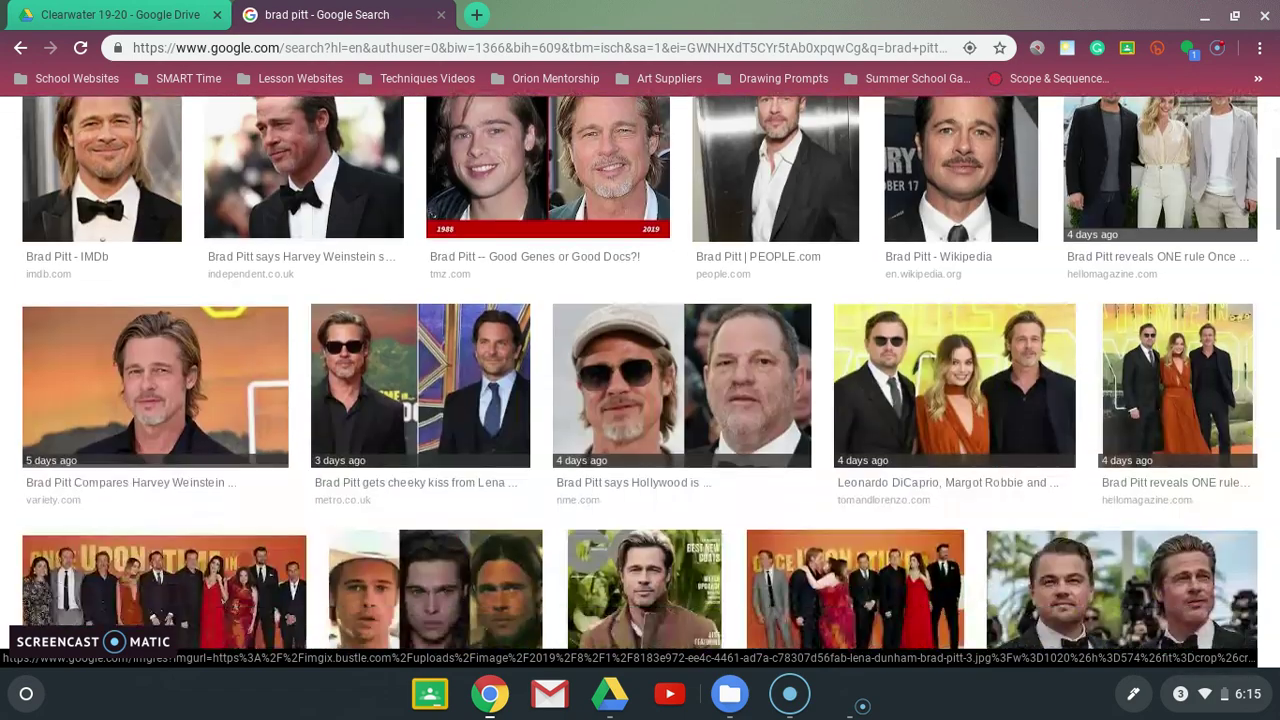
scroll(943, 391, "up", 6)
scroll(943, 391, "up", 5)
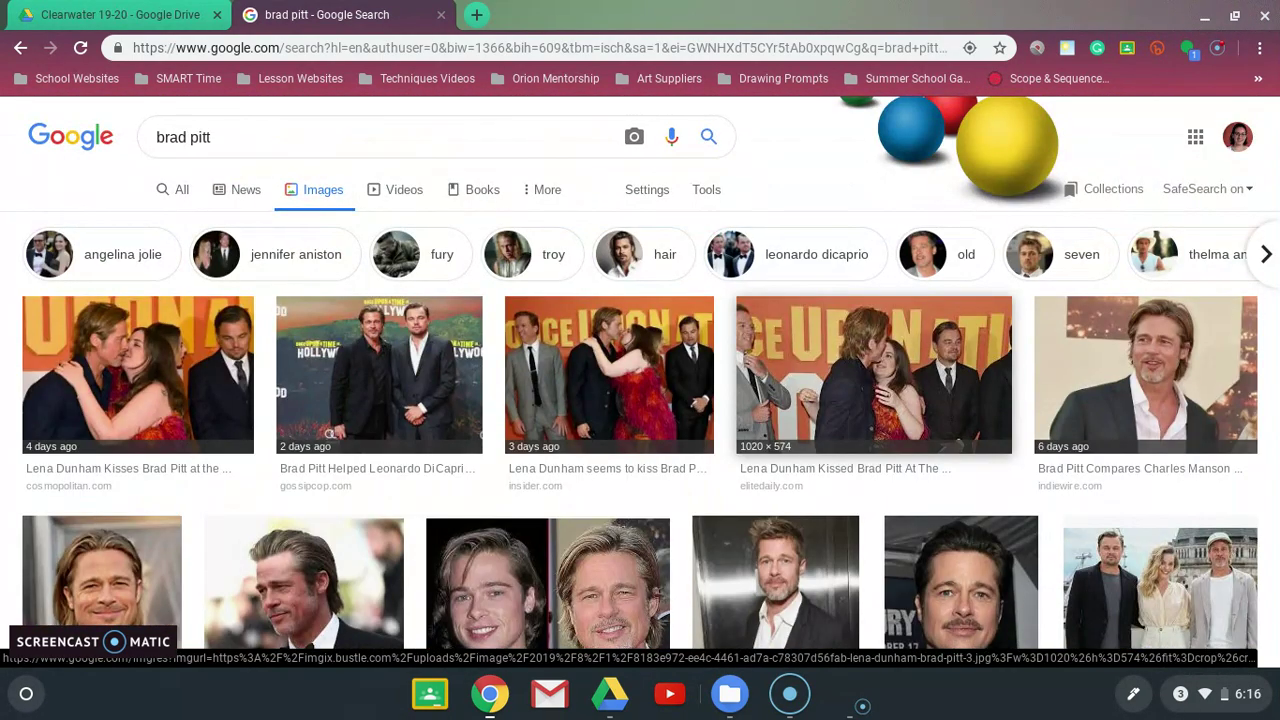
scroll(943, 391, "down", 5)
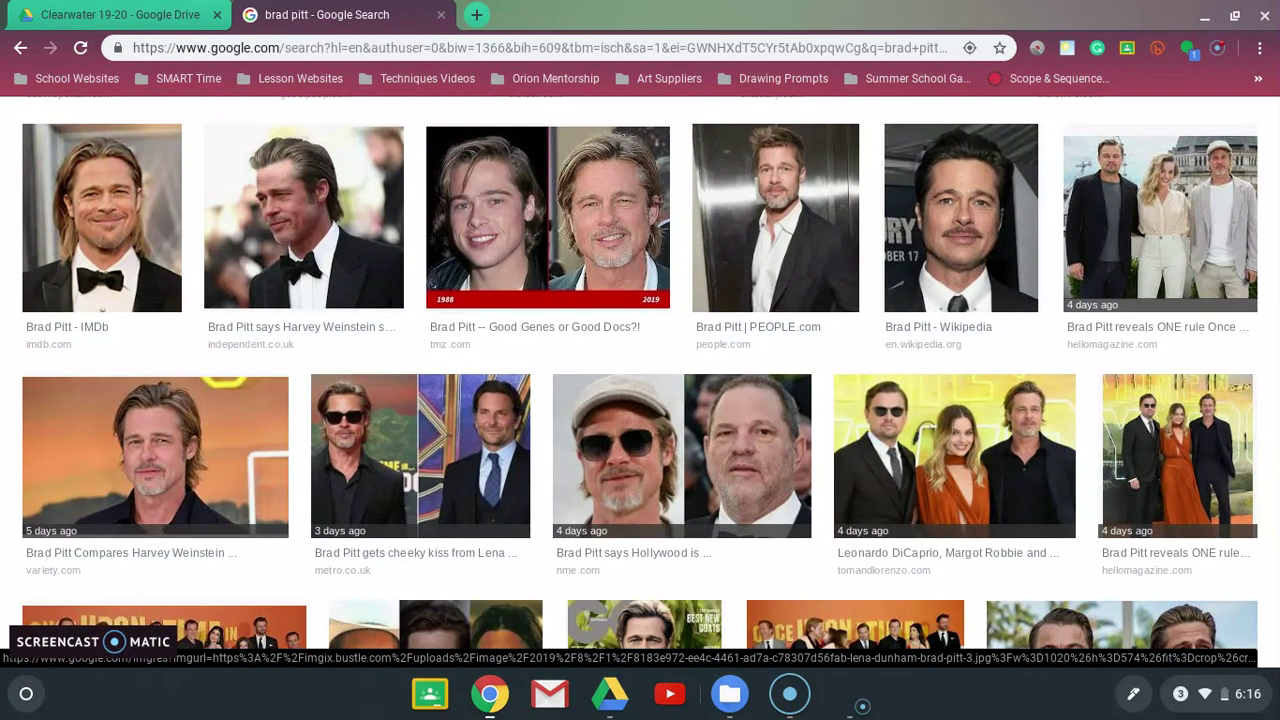
scroll(640, 400, "down", 3)
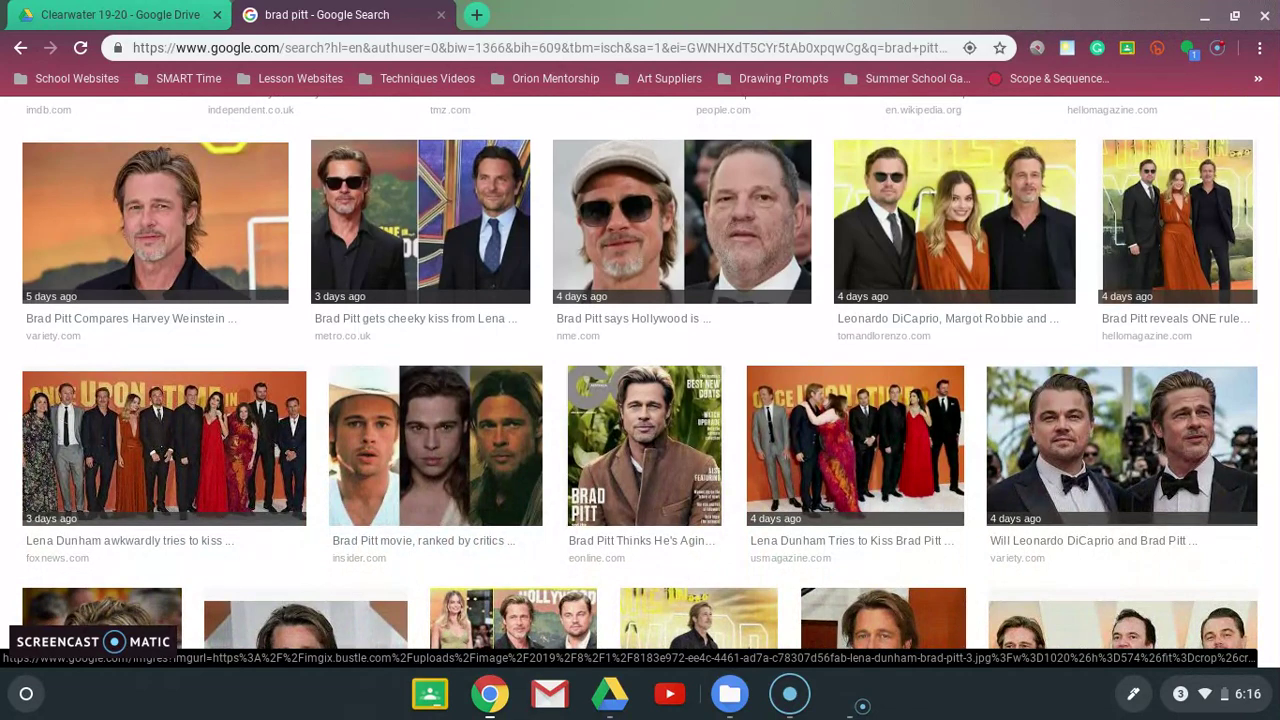
scroll(640, 400, "down", 3)
scroll(640, 400, "down", 2)
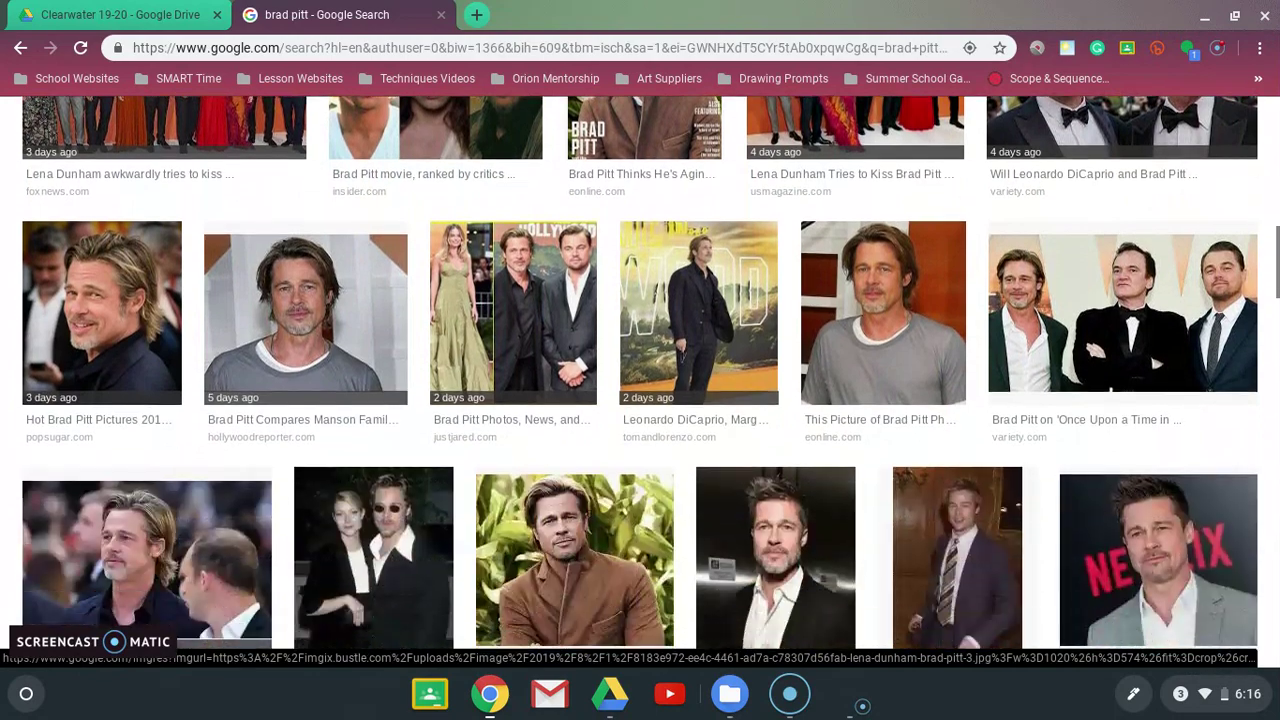
scroll(640, 372, "up", 5)
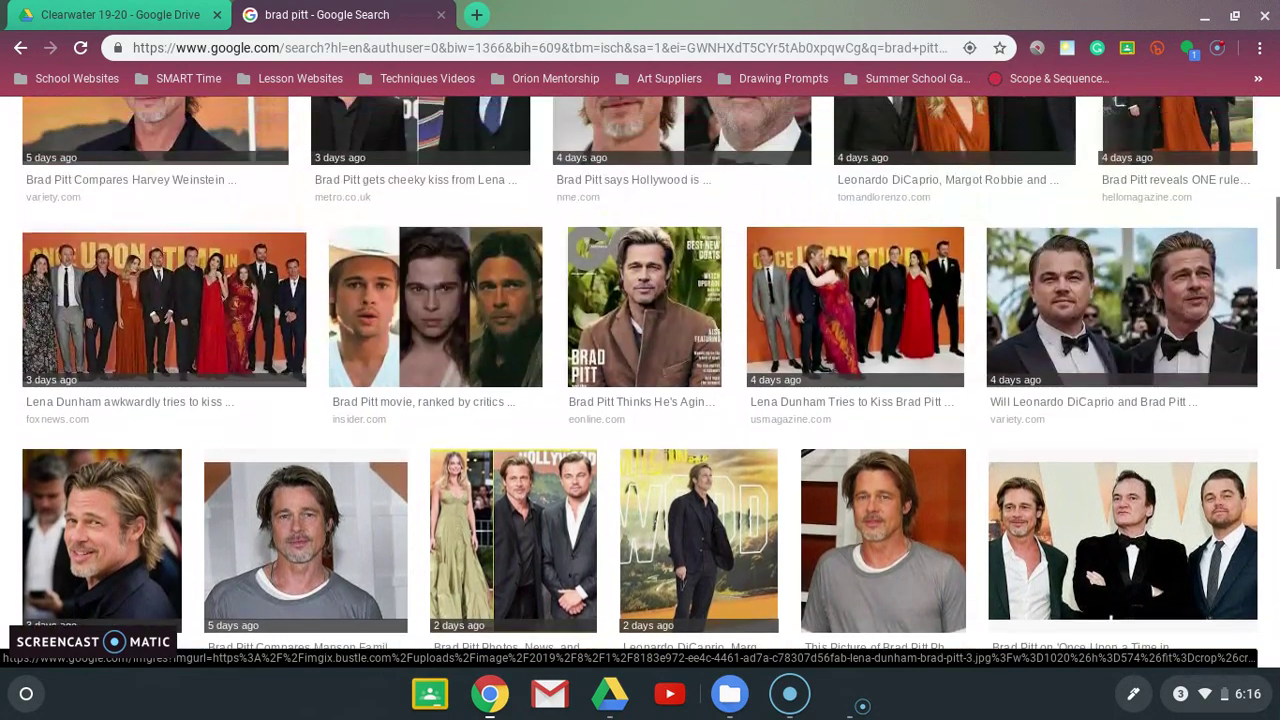
scroll(855, 410, "up", 5)
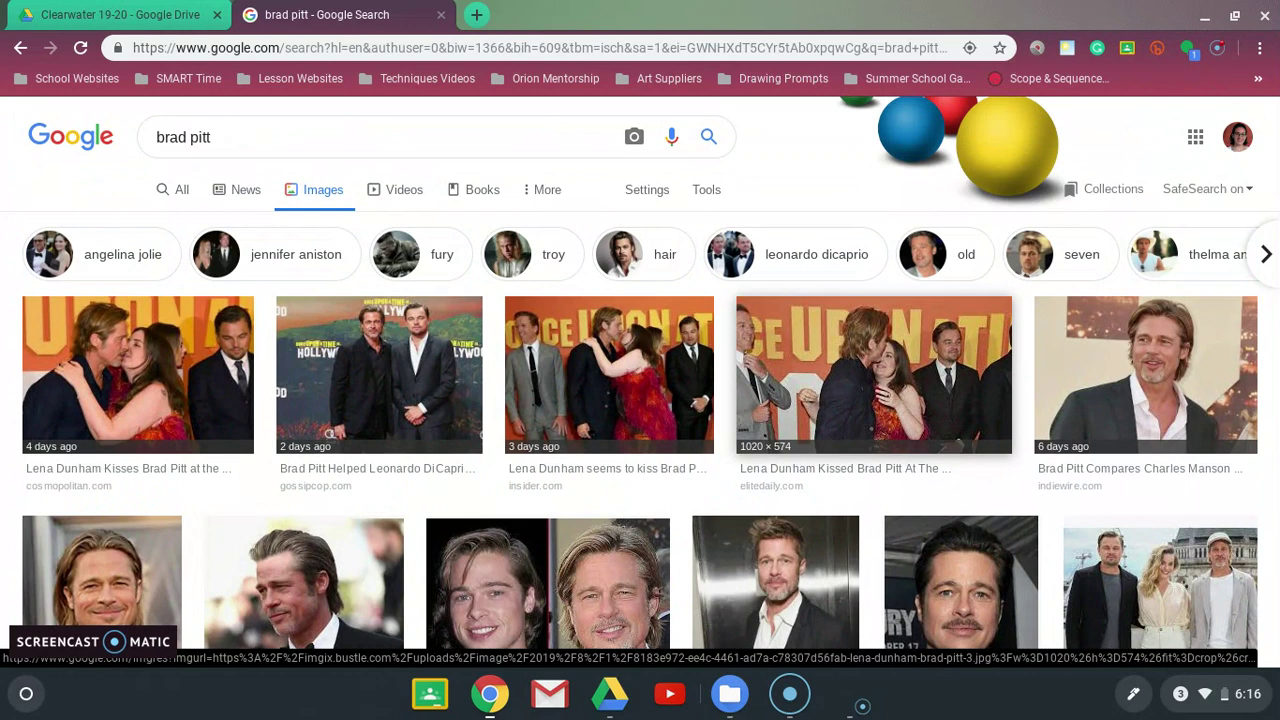
Search Google Images for "brad pitt headshot".
left_click(258, 139)
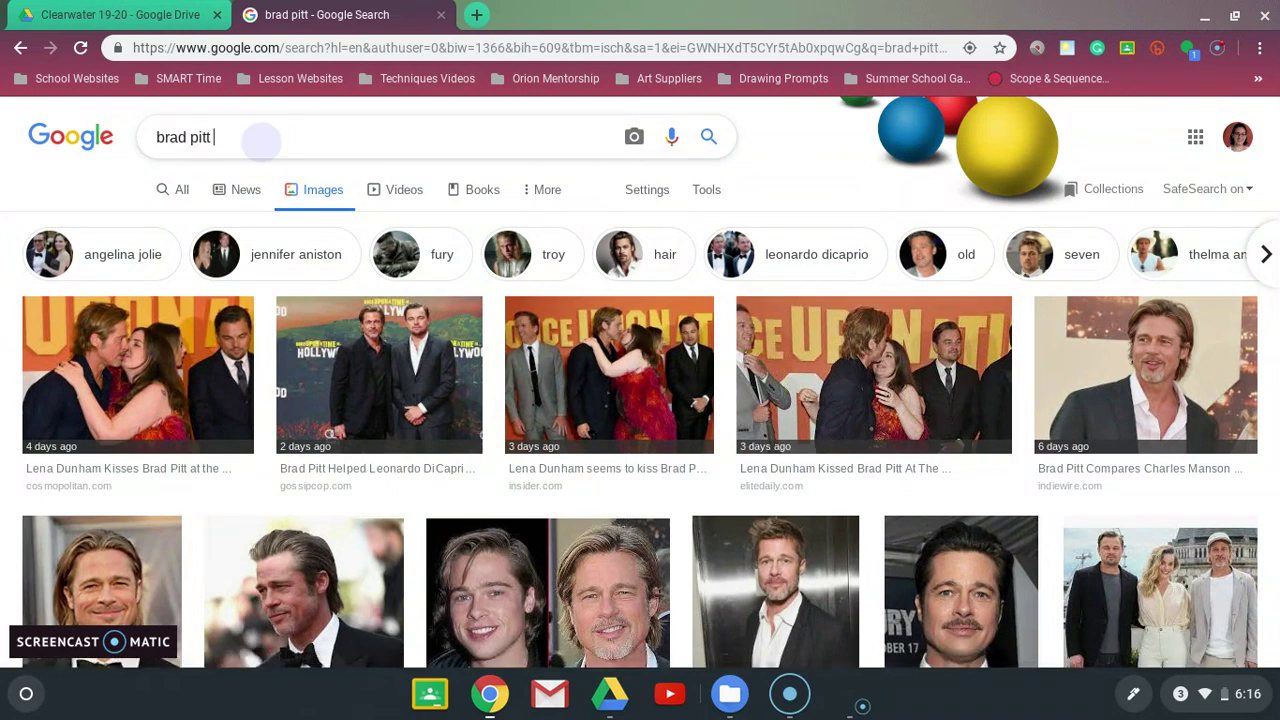
type("heads")
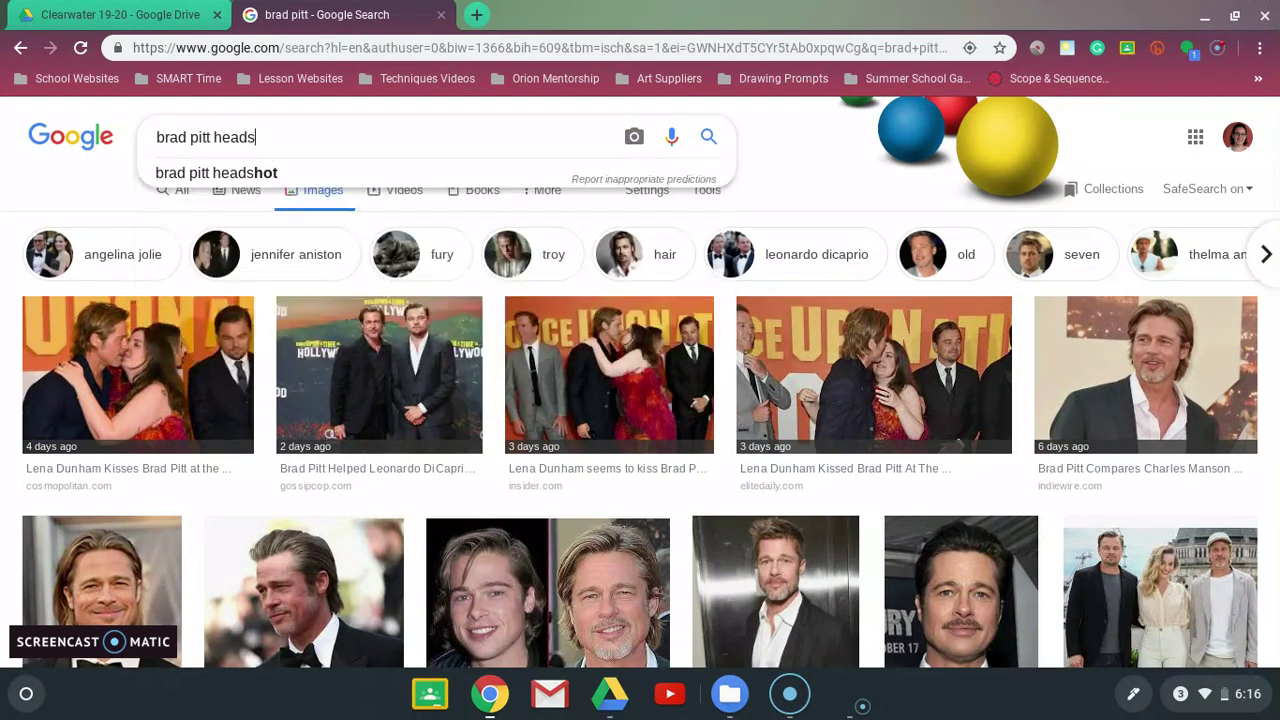
type("hot")
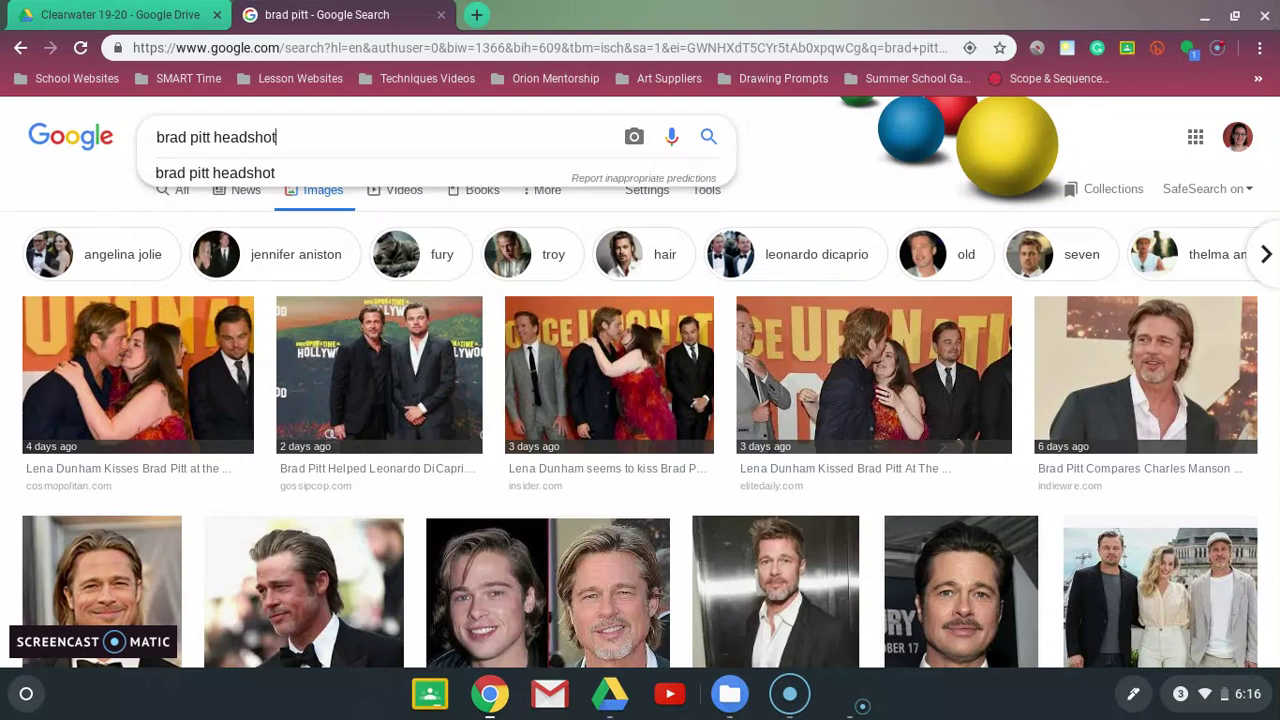
key("Return")
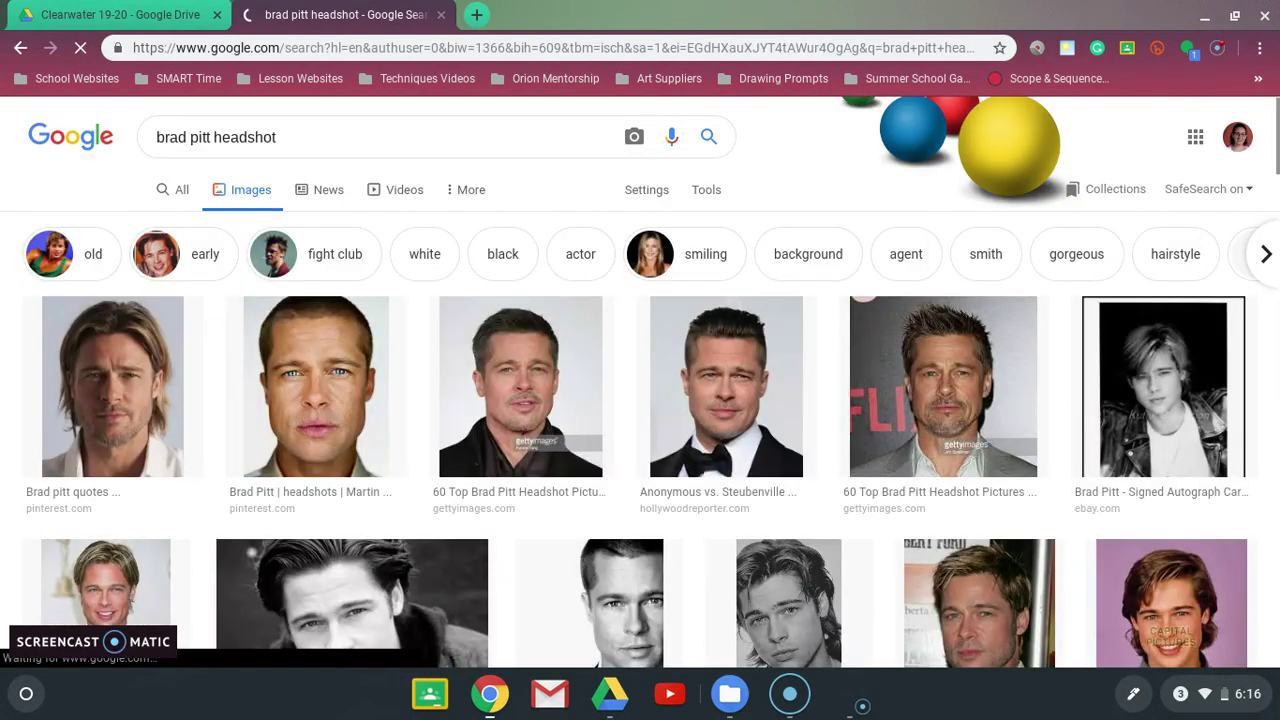
Examine the headshot image results for a large, good-quality photo without watermarks.
scroll(640, 400, "down", 3)
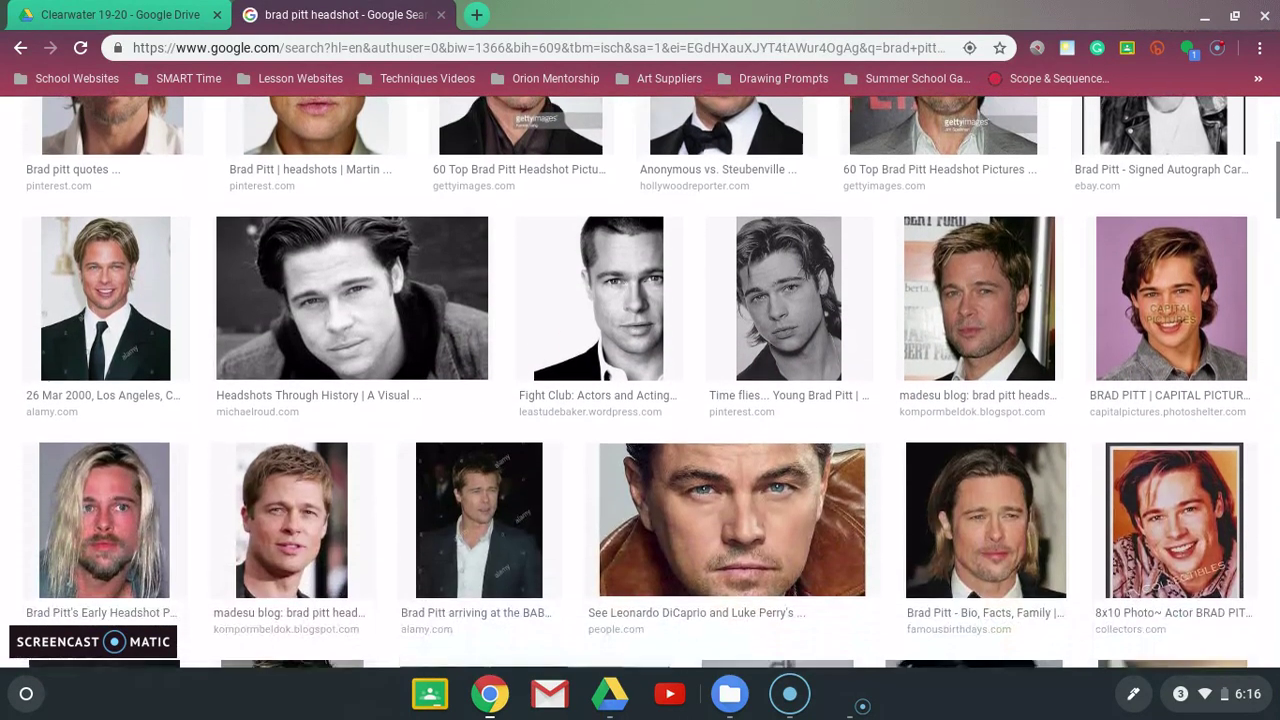
scroll(640, 380, "down", 2)
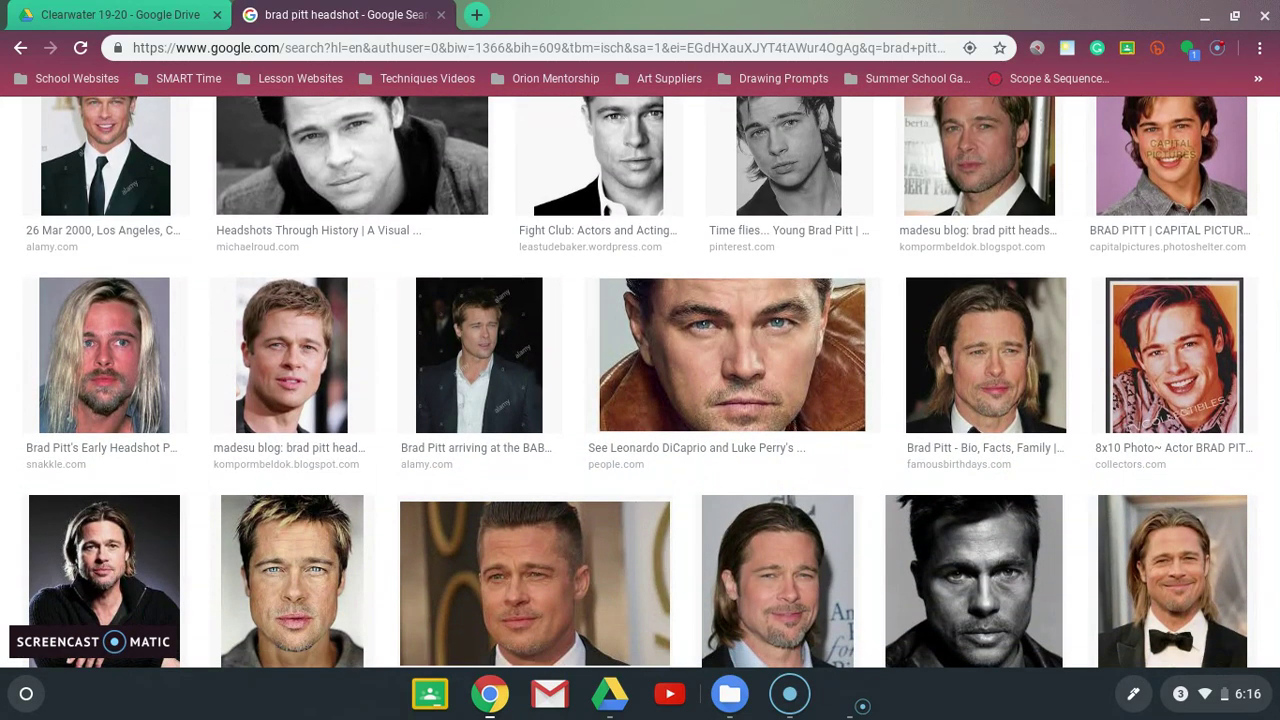
scroll(640, 380, "down", 5)
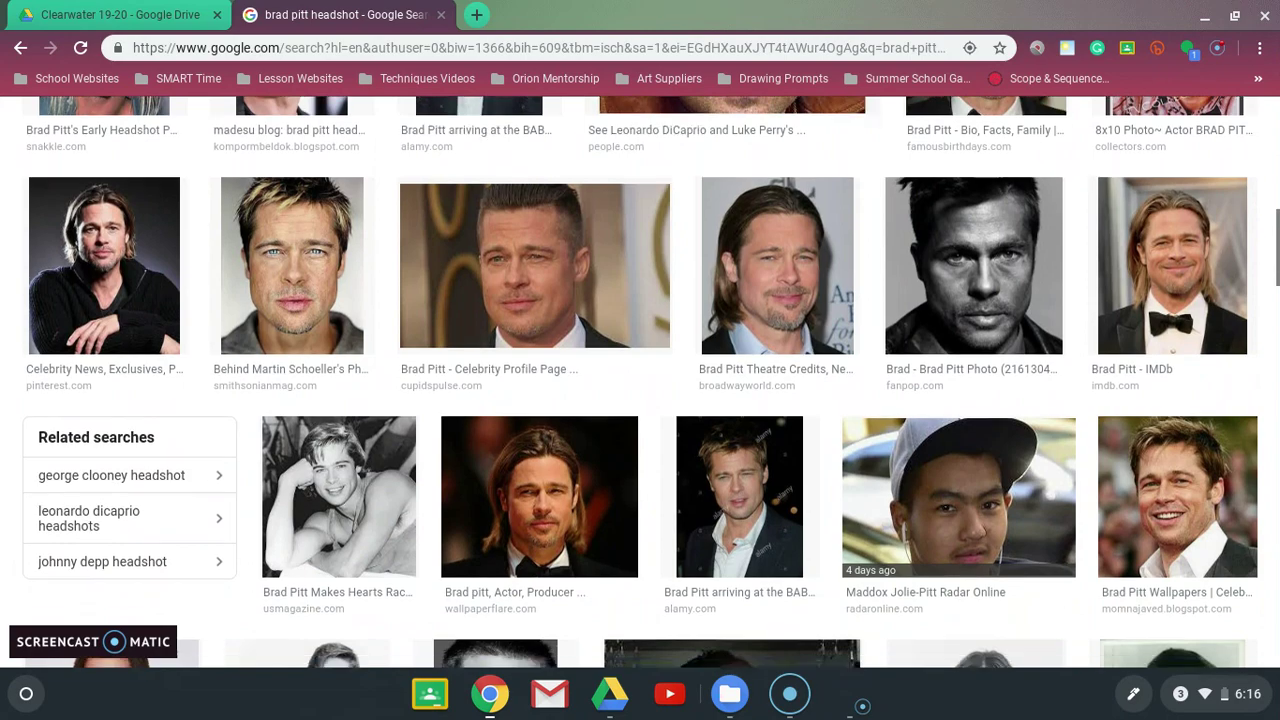
scroll(640, 380, "down", 3)
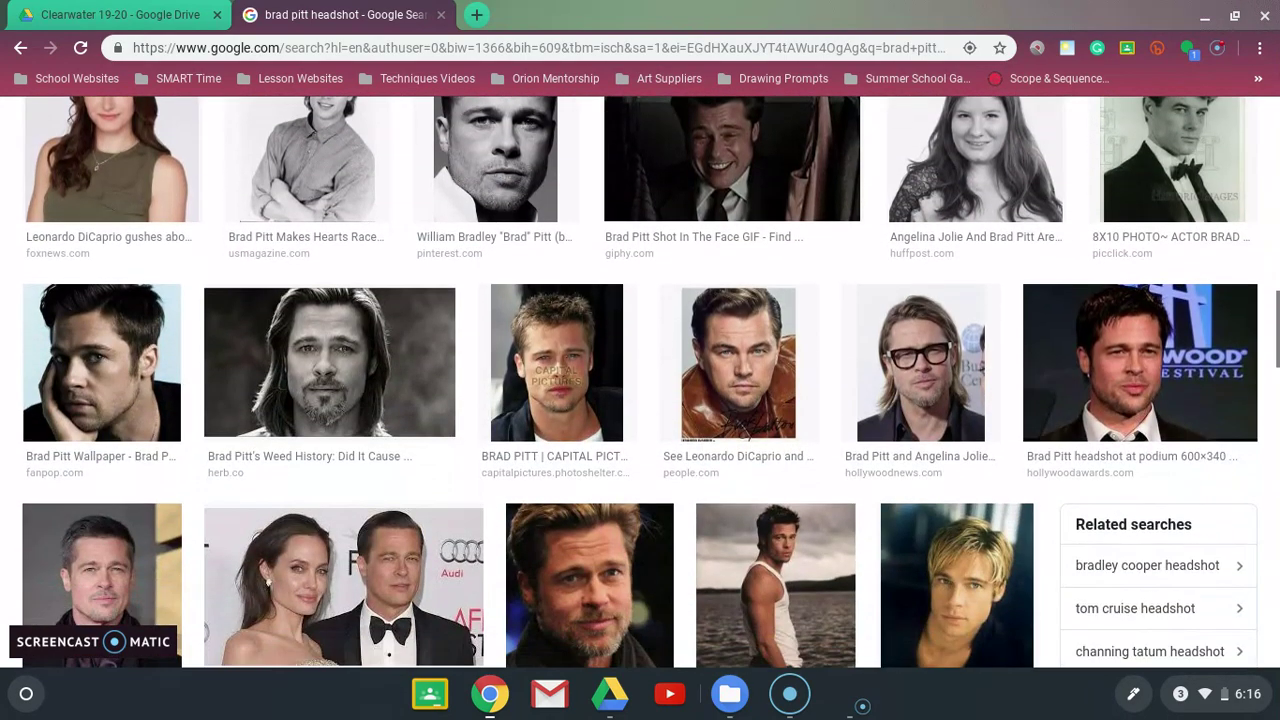
scroll(640, 380, "down", 4)
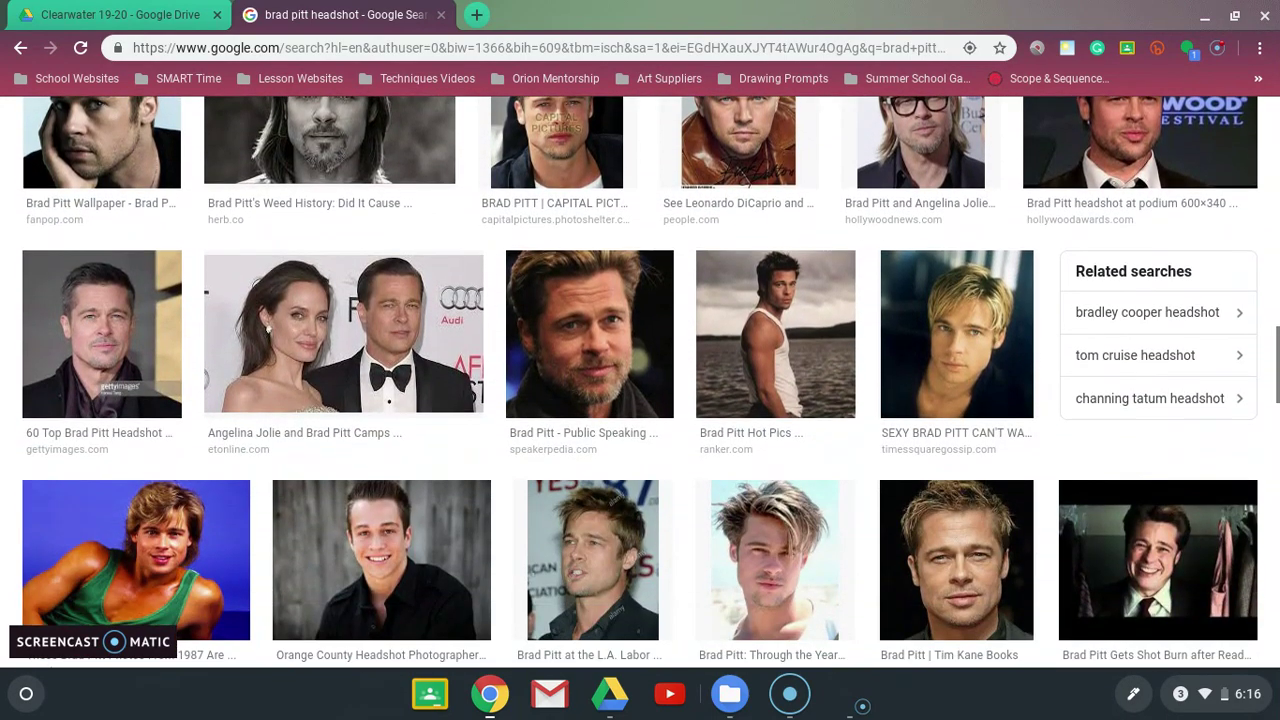
scroll(640, 380, "down", 3)
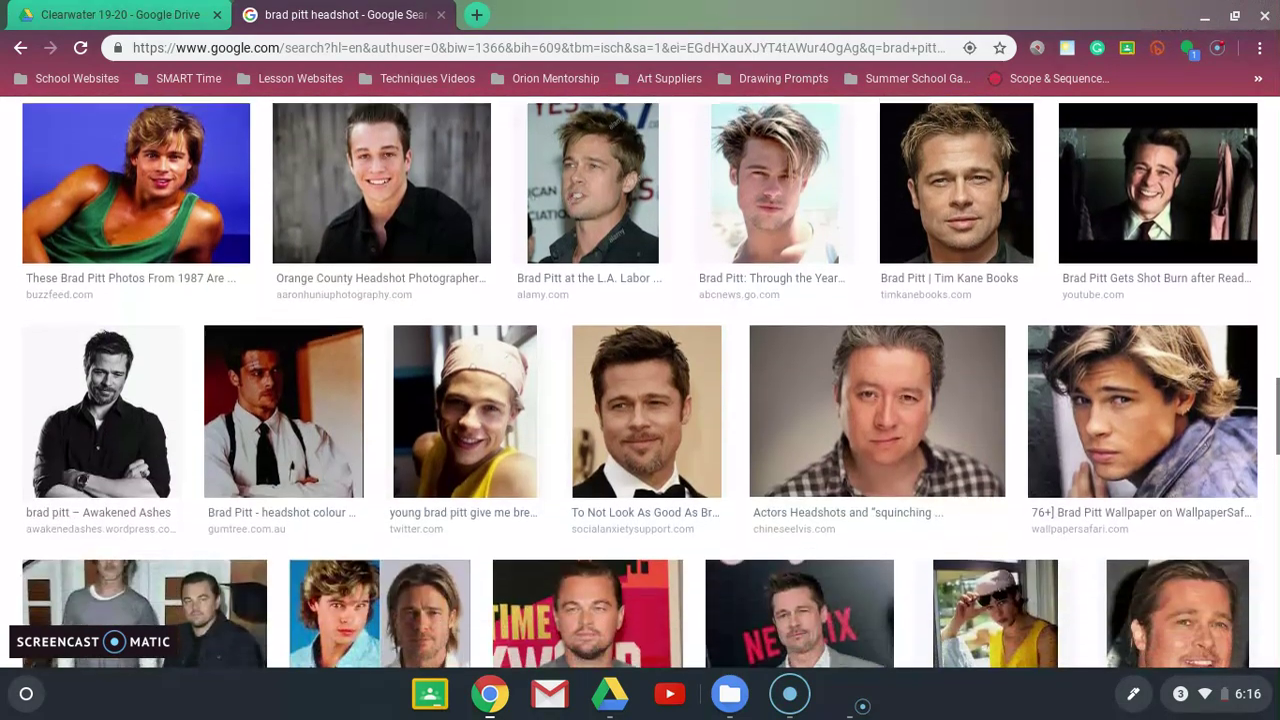
scroll(640, 380, "down", 2)
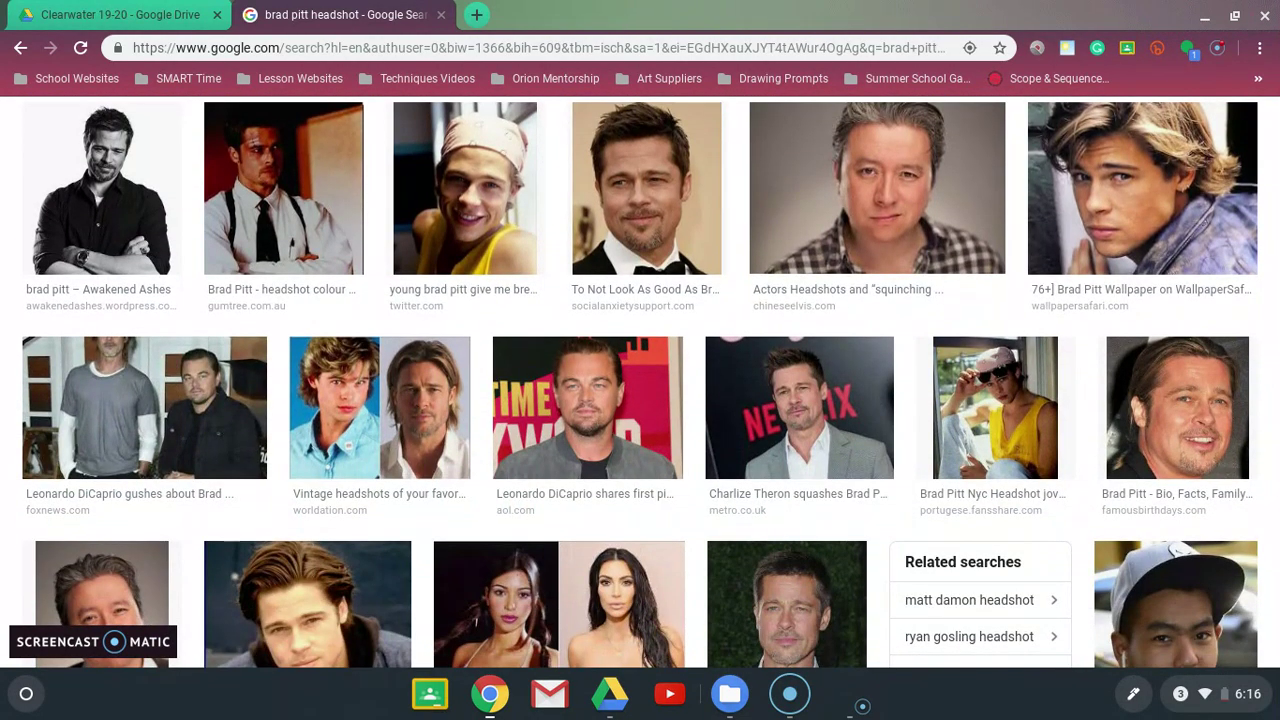
scroll(640, 380, "down", 3)
scroll(640, 380, "down", 15)
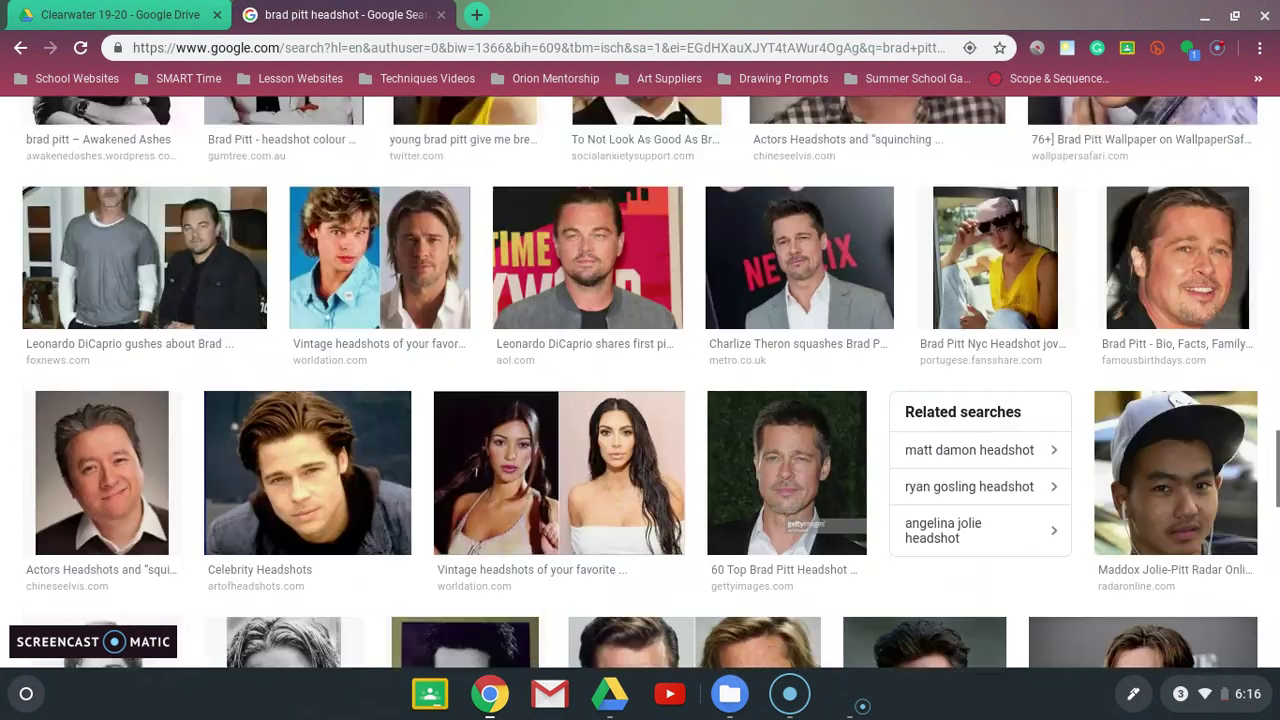
scroll(640, 380, "up", 4)
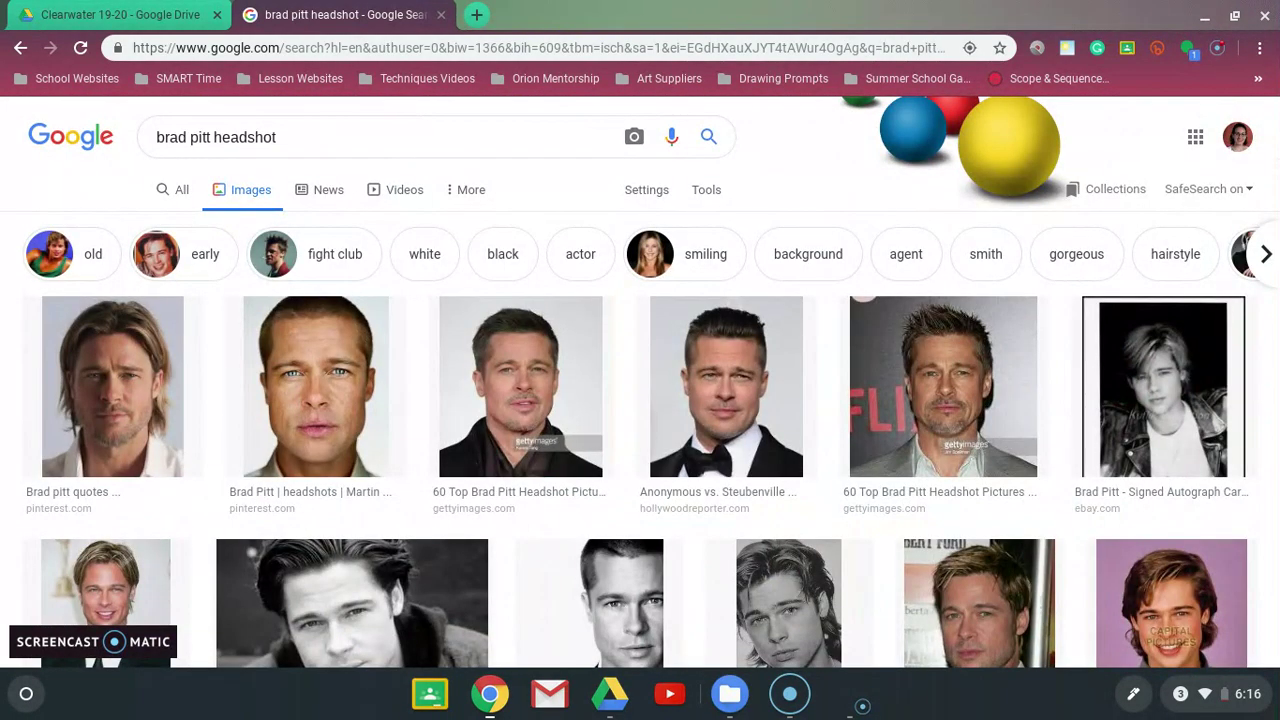
Preview the short-haired, close-up Brad Pitt headshot and start saving the image into the My files folder.
left_click(114, 430)
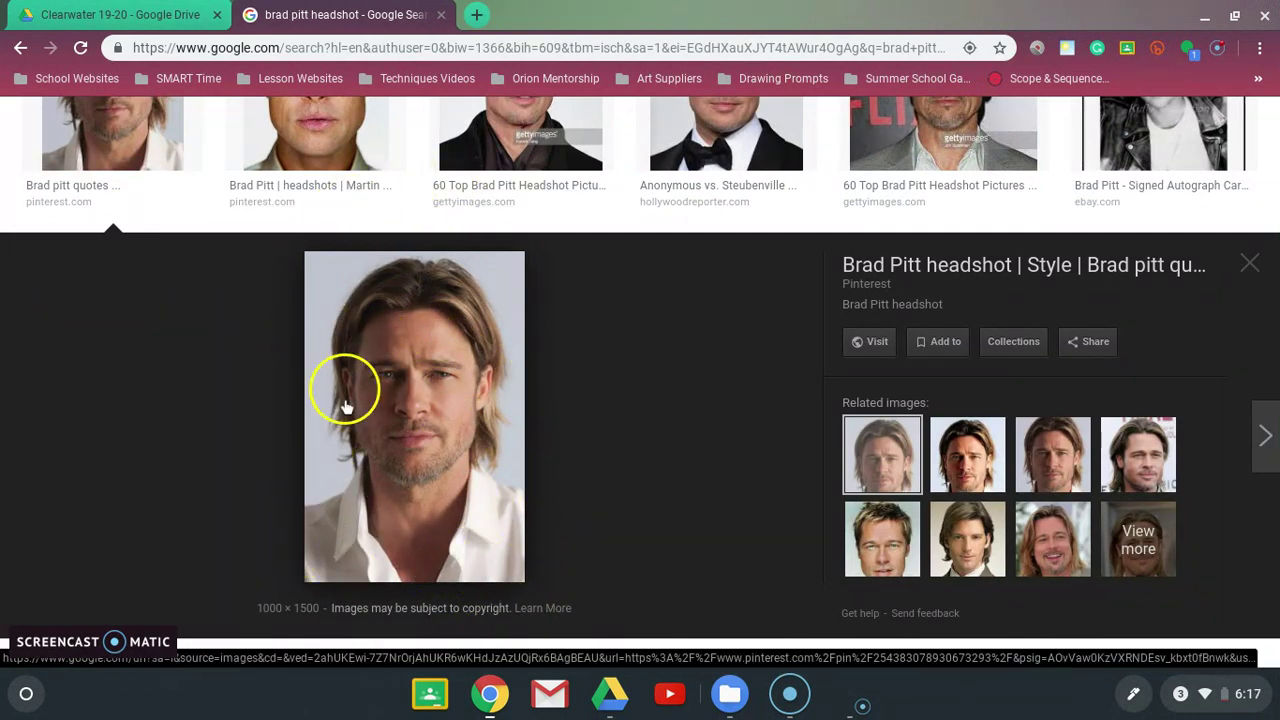
left_click(358, 146)
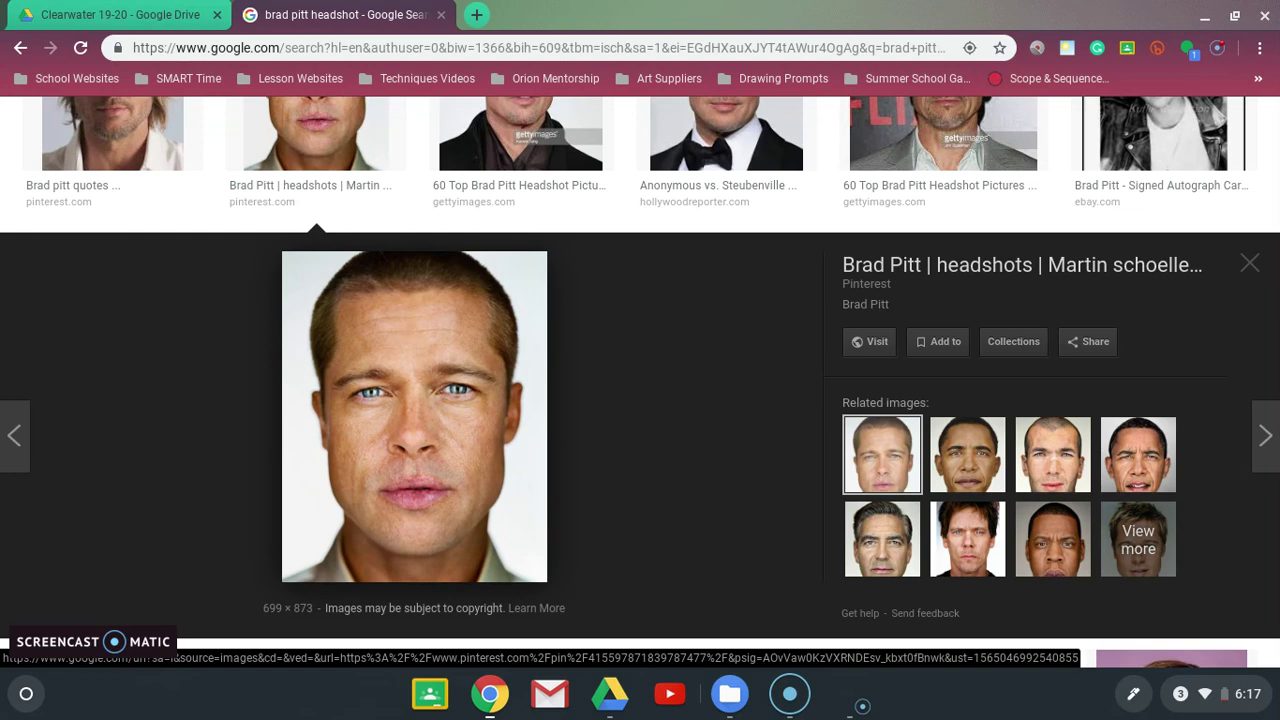
right_click(463, 443)
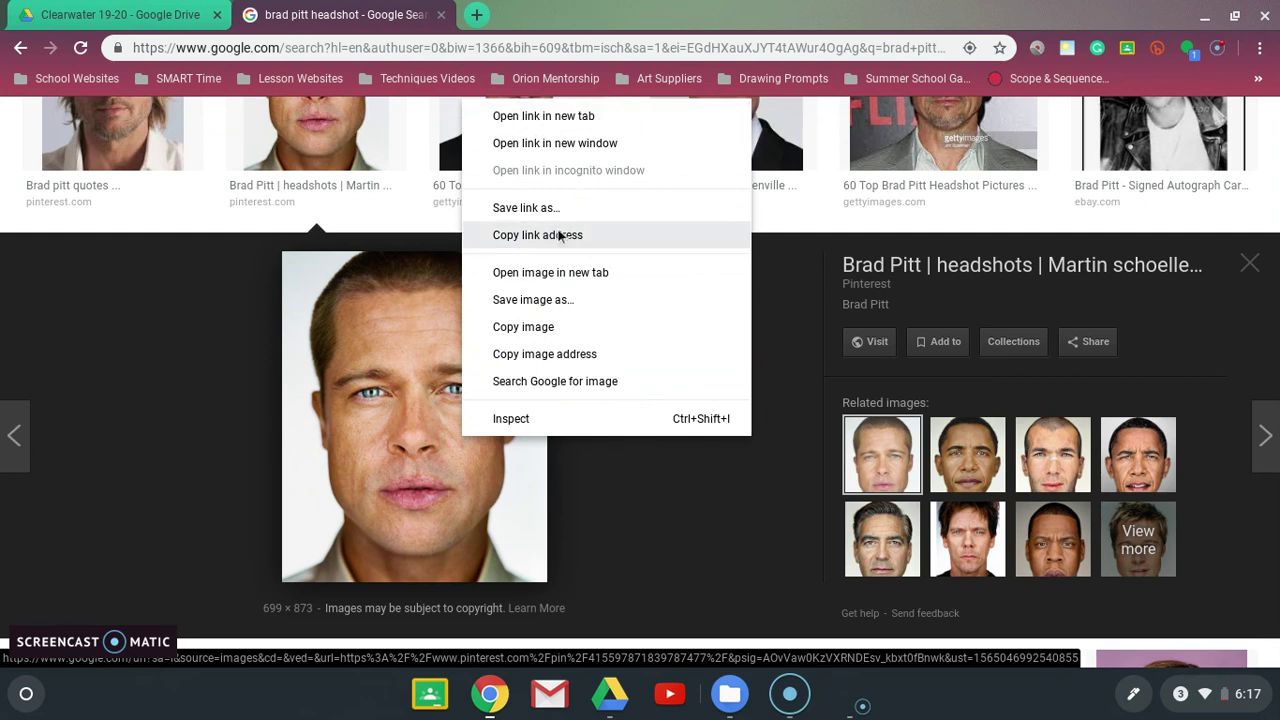
left_click(543, 302)
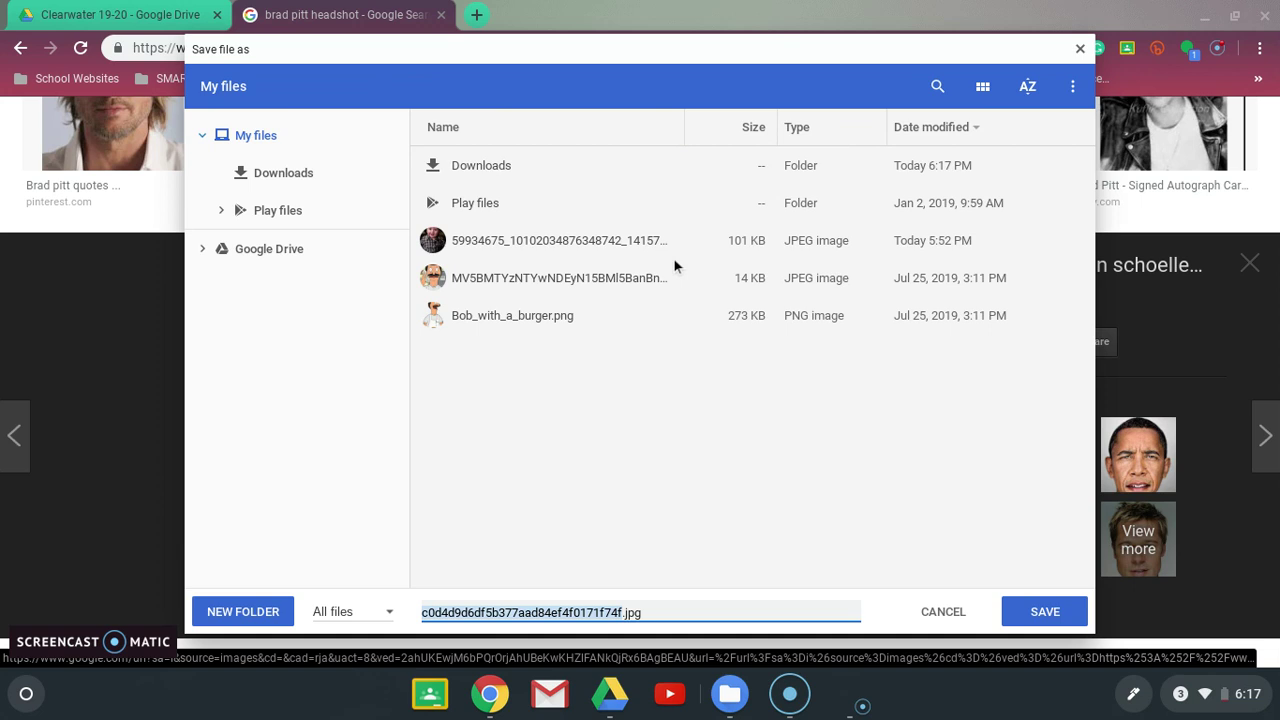
left_click(298, 178)
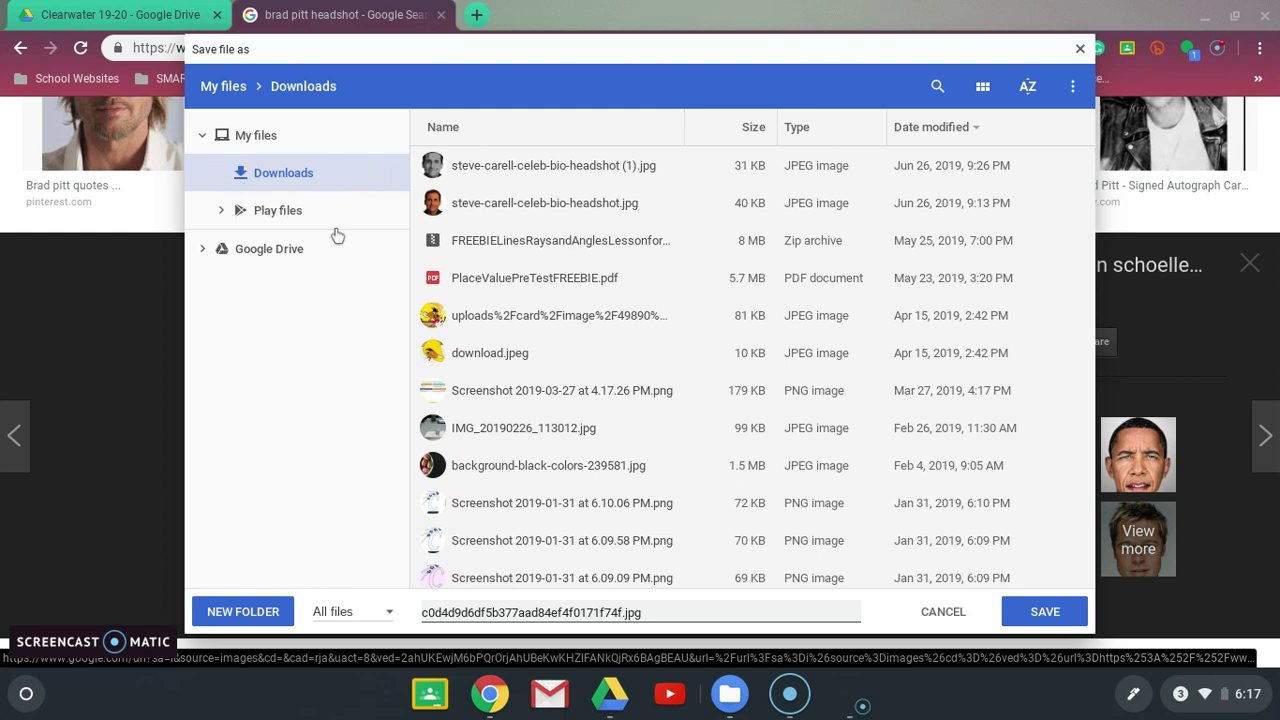
left_click(238, 149)
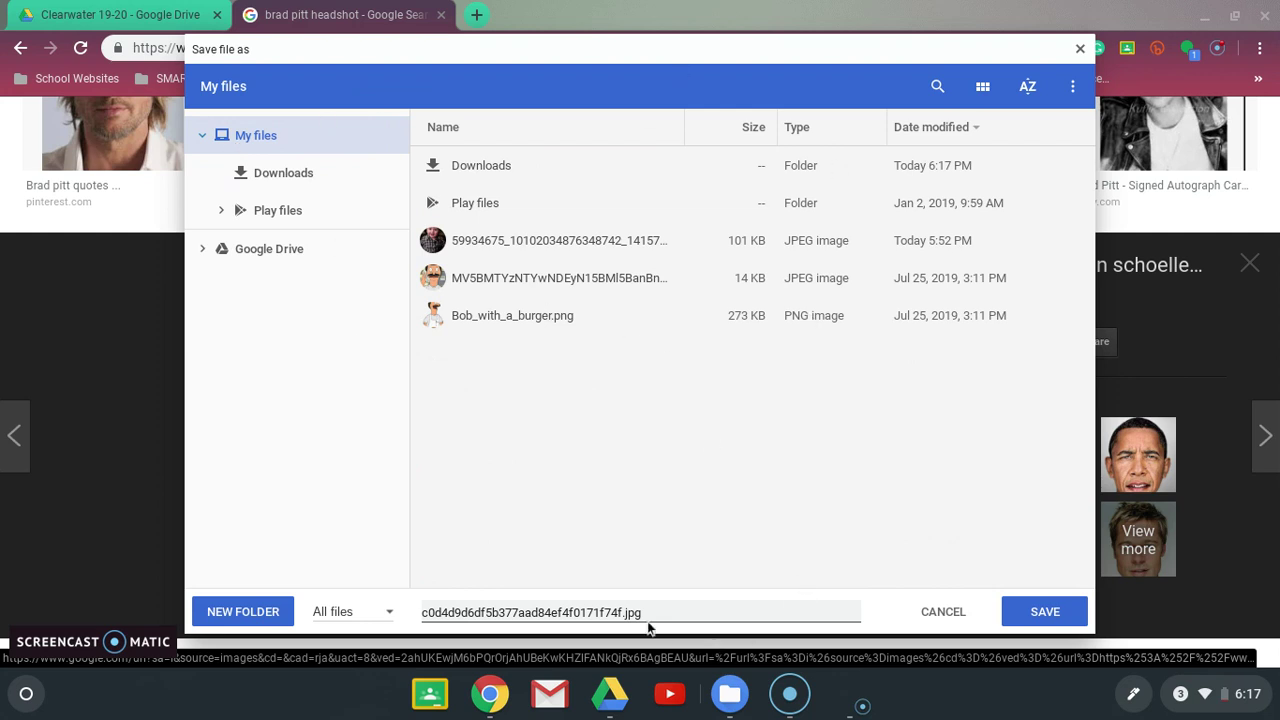
Rename the headshot file as BradPitt and save it in the My files folder.
left_click(617, 612)
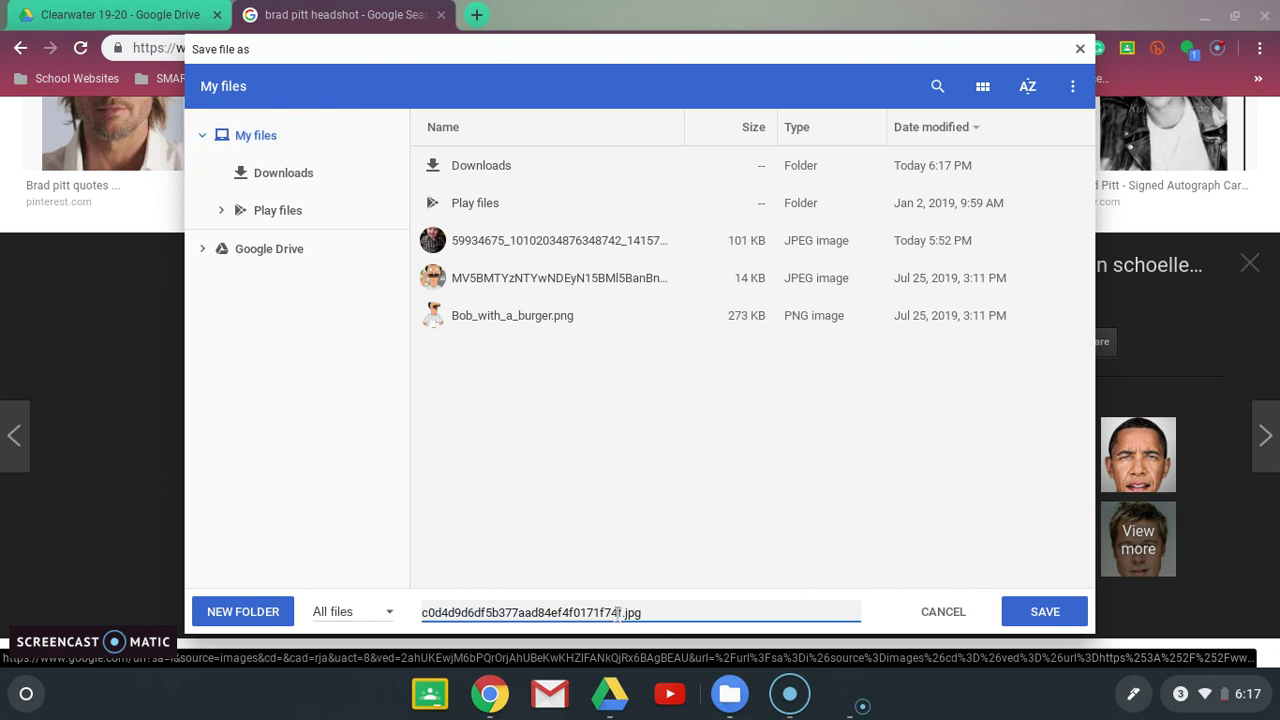
key("BackSpace")
key("BackSpace")
key("BackSpace")
key("BackSpace")
key("BackSpace")
key("BackSpace")
key("BackSpace")
key("BackSpace")
key("BackSpace")
key("BackSpace")
key("BackSpace")
key("BackSpace")
key("BackSpace")
key("BackSpace")
key("BackSpace")
key("BackSpace")
key("BackSpace")
key("BackSpace")
key("BackSpace")
key("BackSpace")
key("BackSpace")
key("BackSpace")
key("BackSpace")
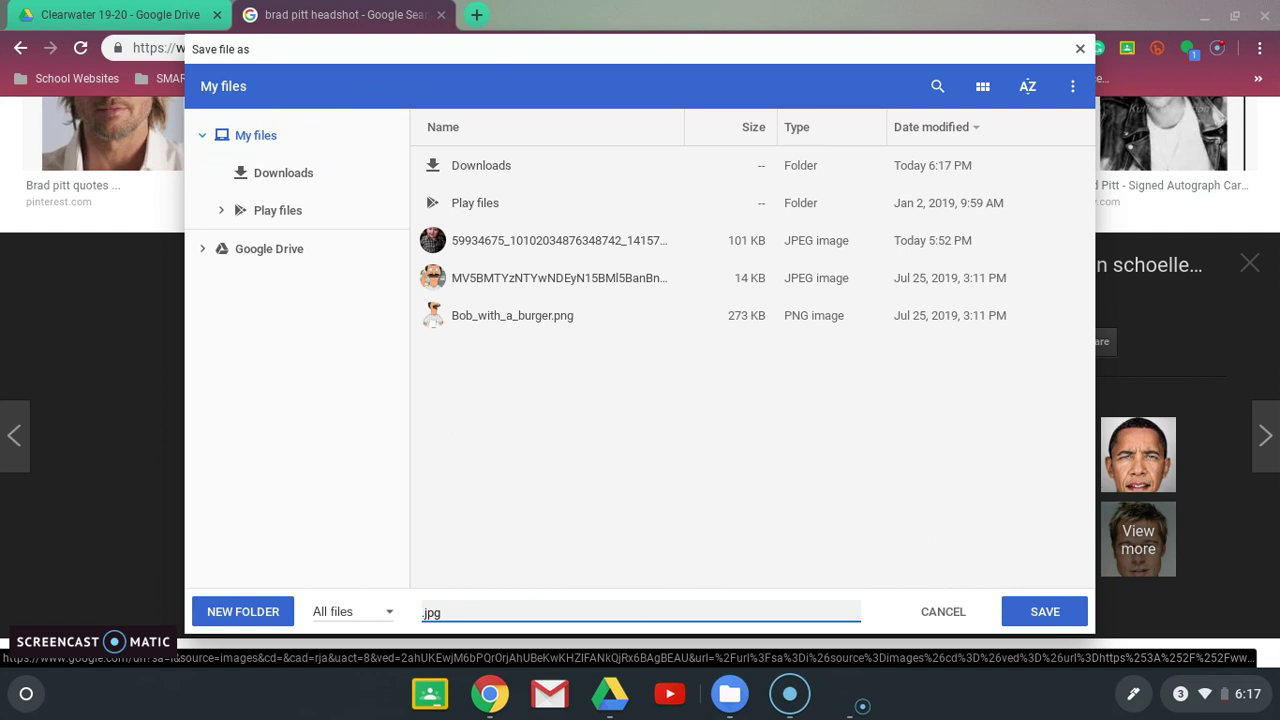
type("BRad")
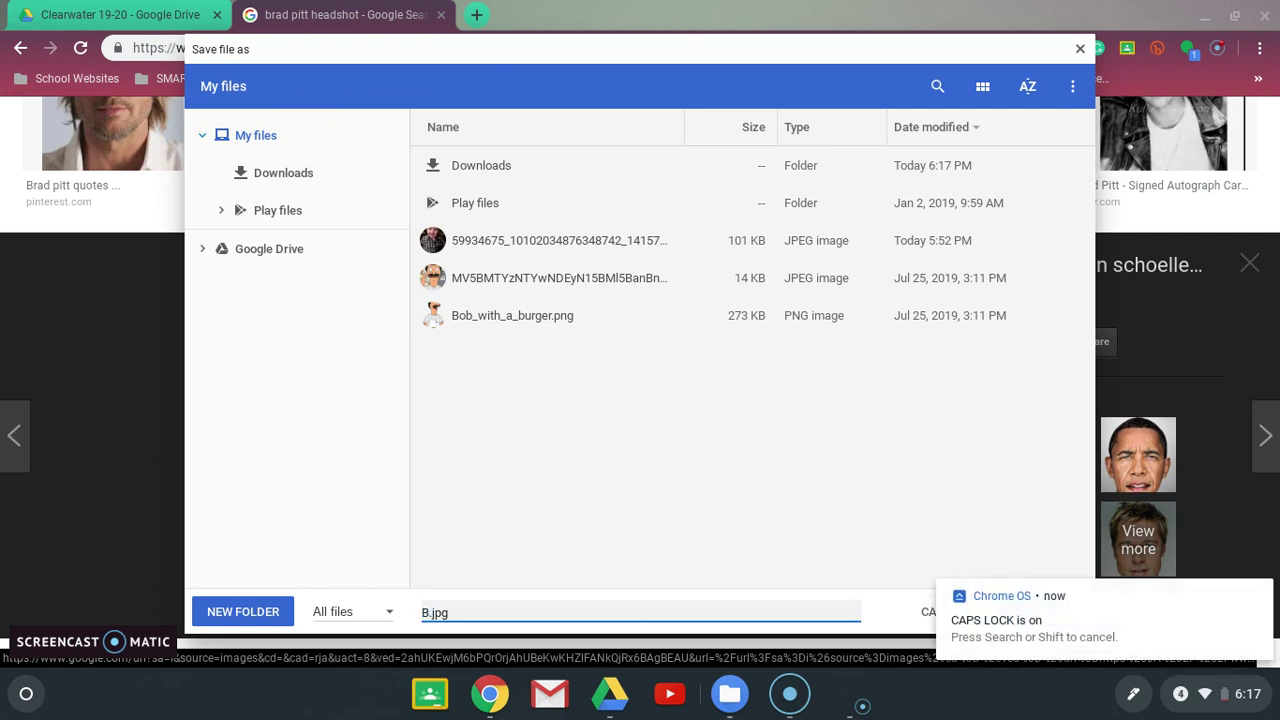
key("BackSpace")
key("BackSpace")
key("BackSpace")
type("rad")
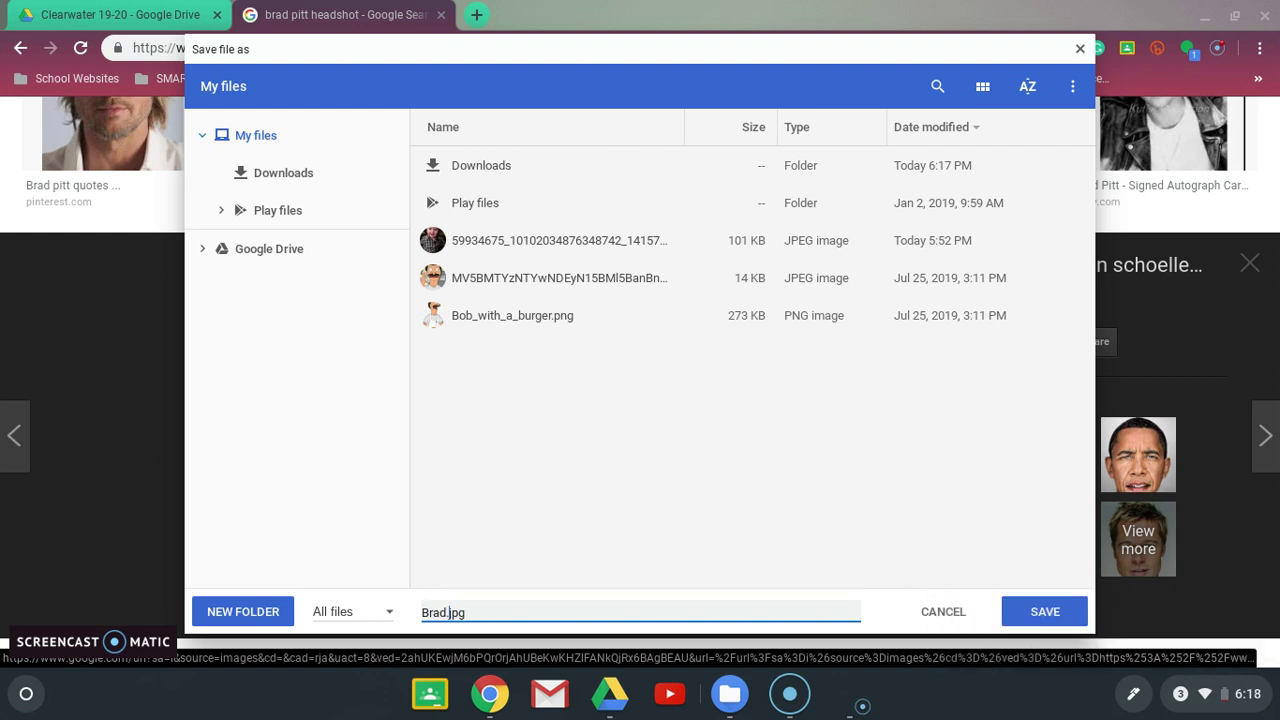
key("BackSpace")
key("BackSpace")
key("Caps_Lock")
type("P")
key("Caps_Lock")
type("it")
key("BackSpace")
type("tt")
left_click(1044, 612)
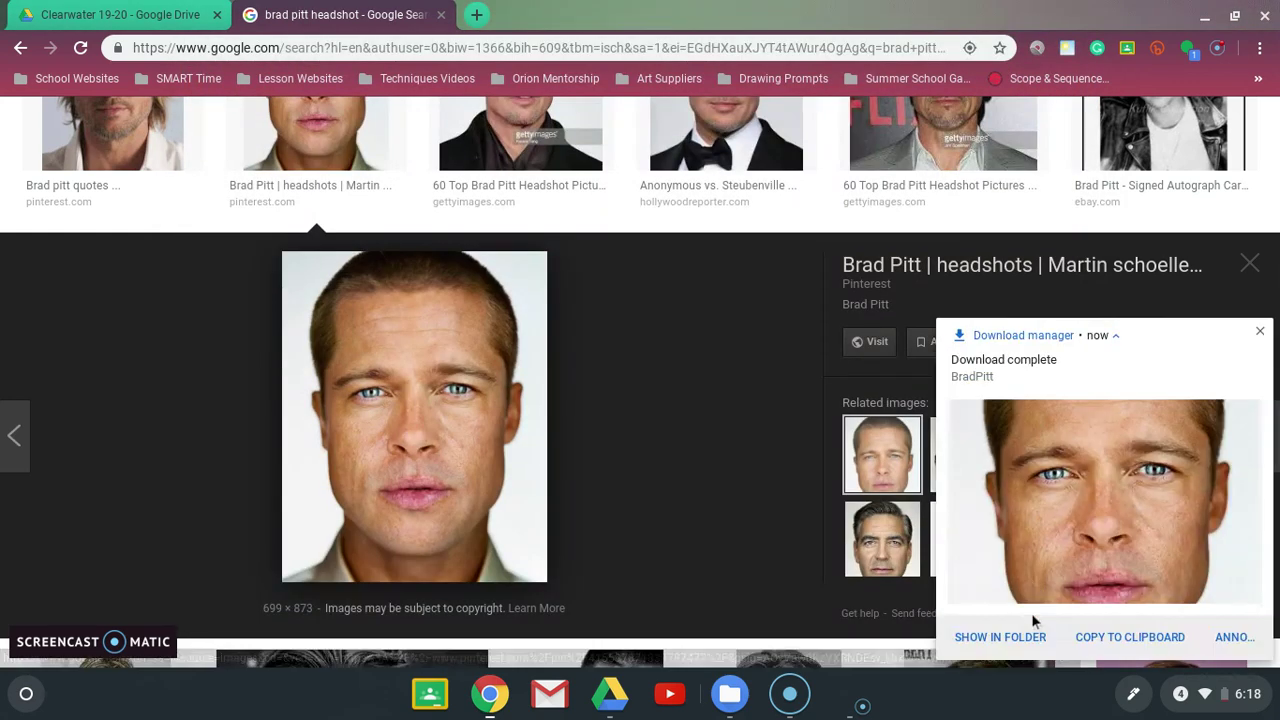
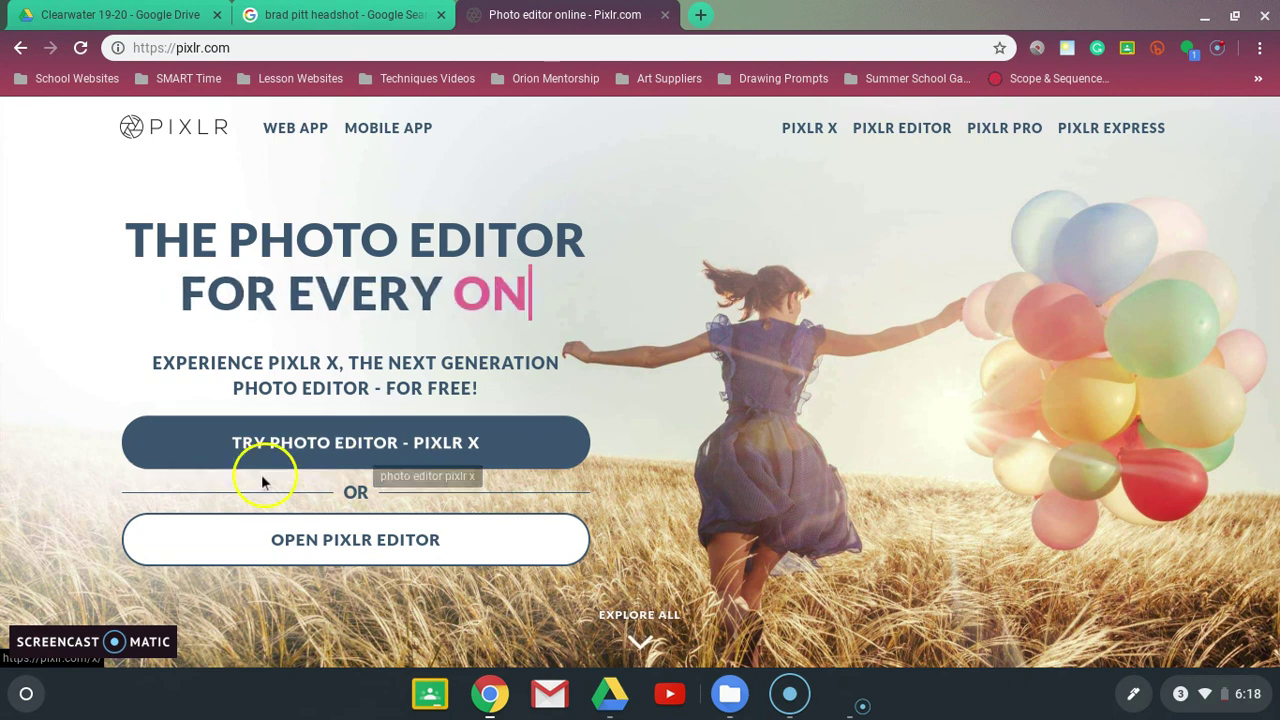
Launch the Pixlr X photo editor and open the BradPitt image from My files.
left_click(335, 450)
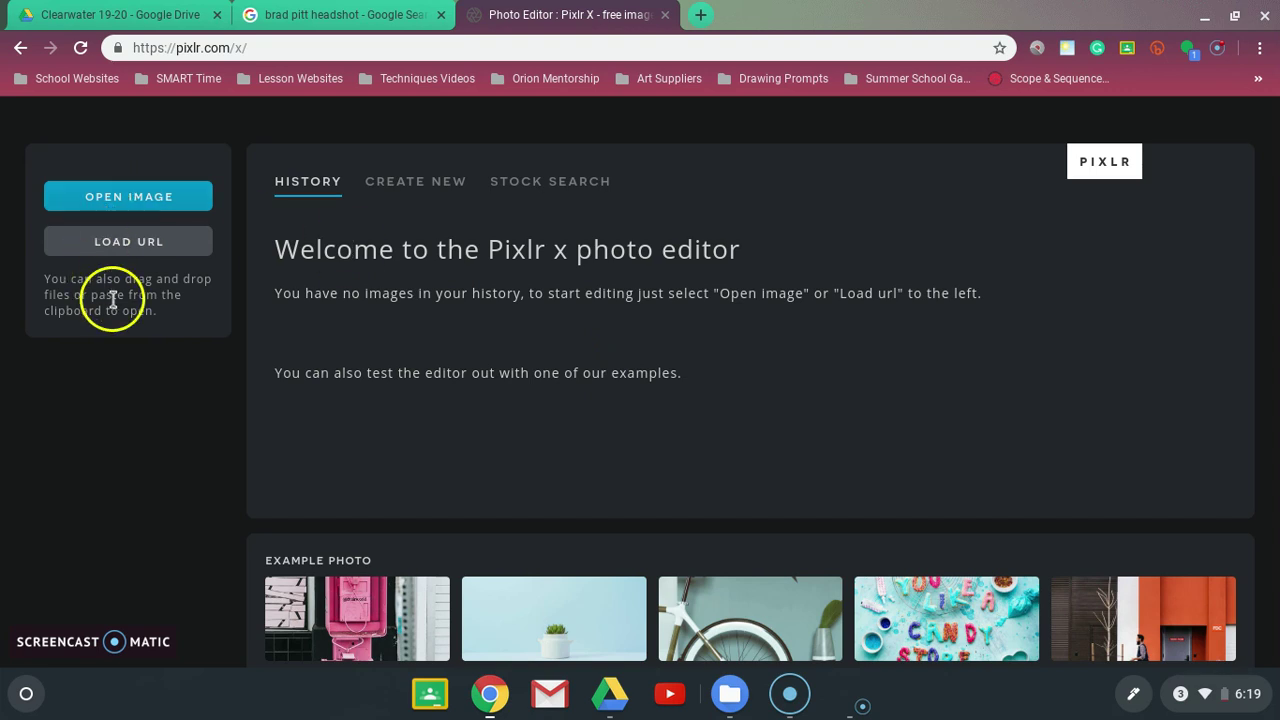
left_click(98, 200)
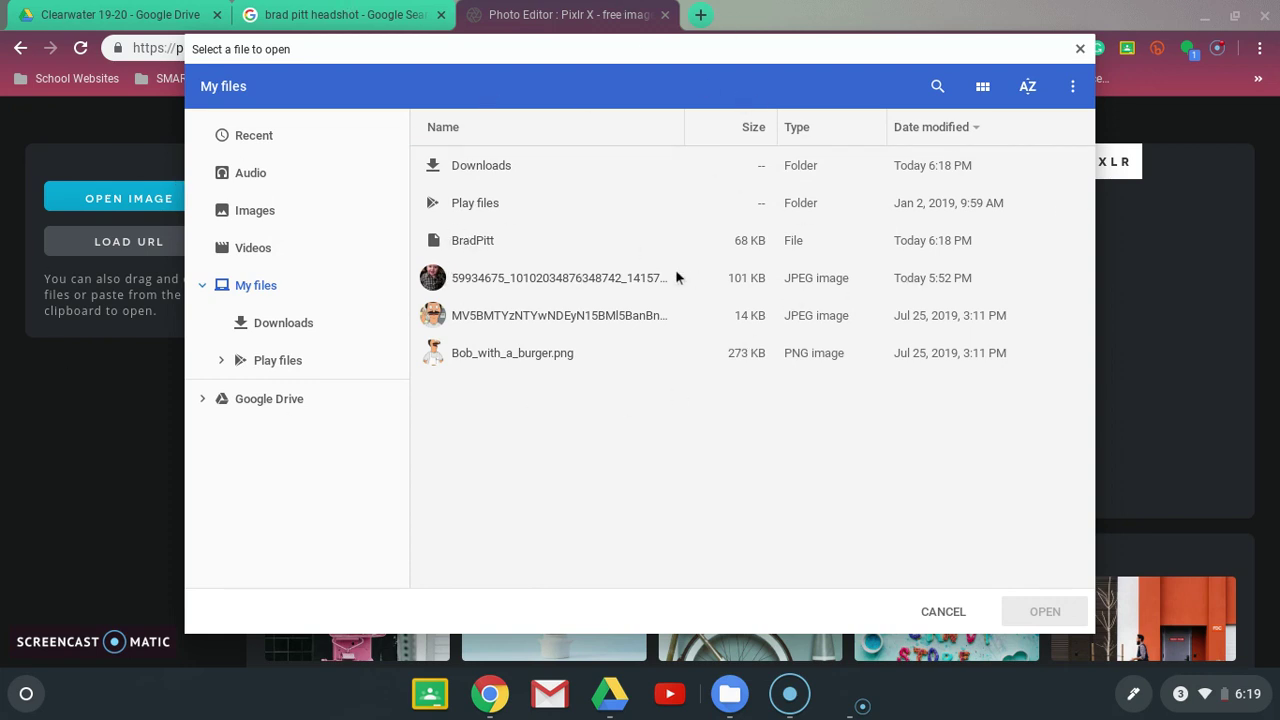
left_click(454, 244)
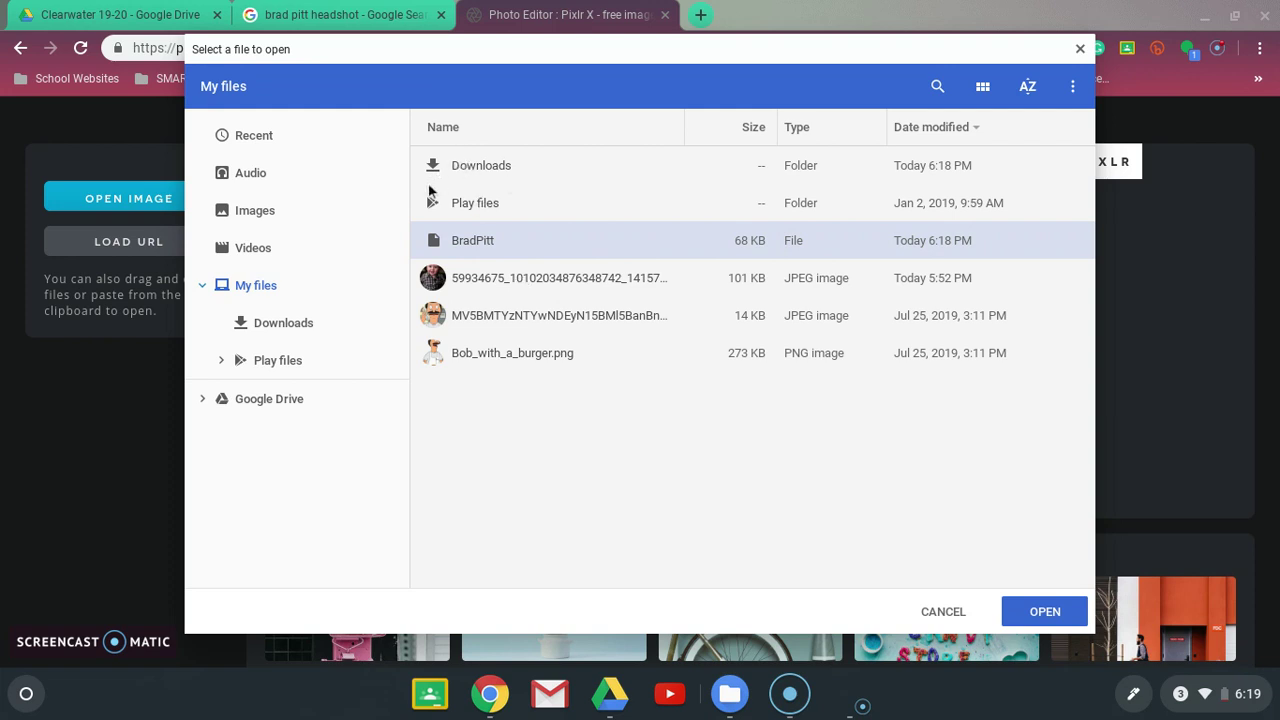
left_click(281, 328)
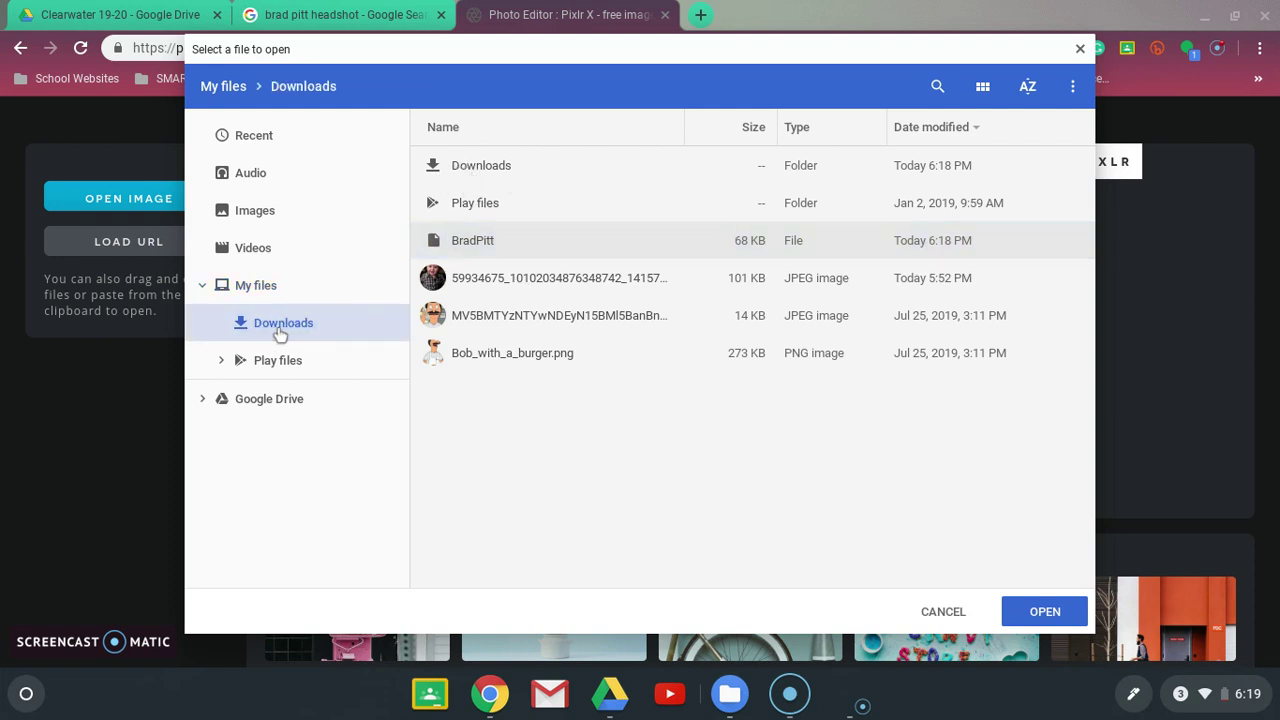
left_click(248, 287)
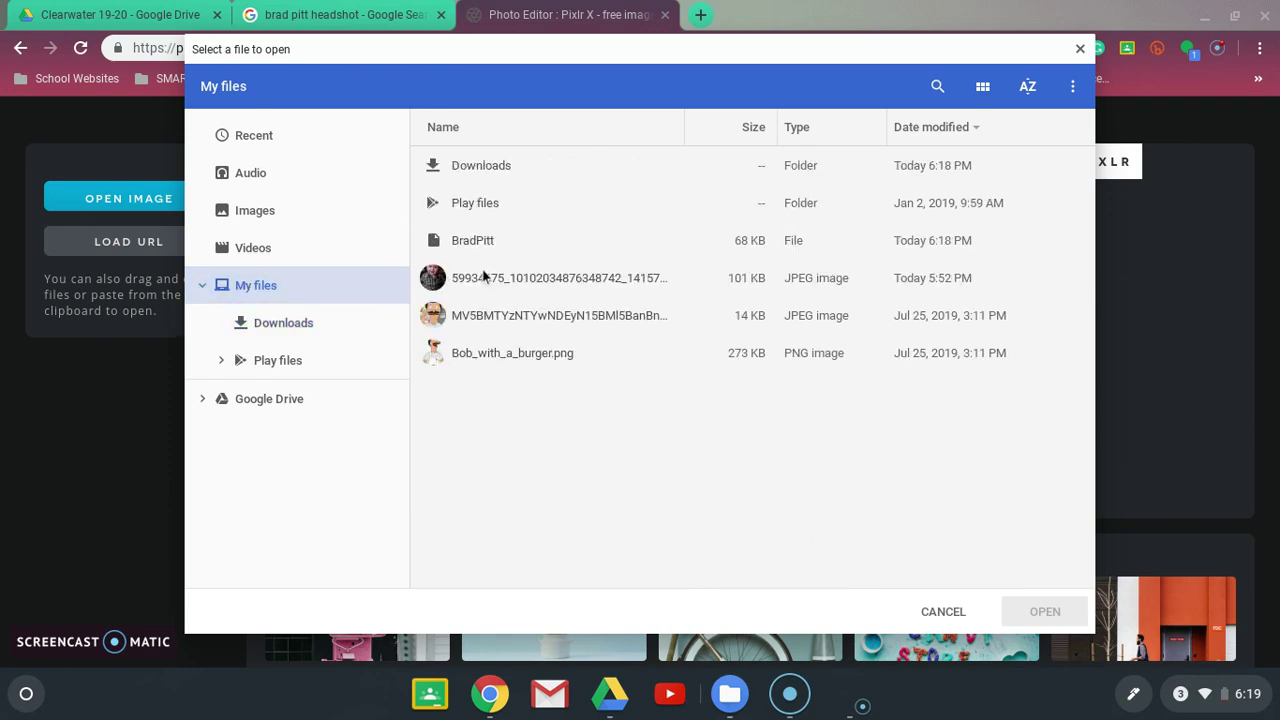
left_click(469, 246)
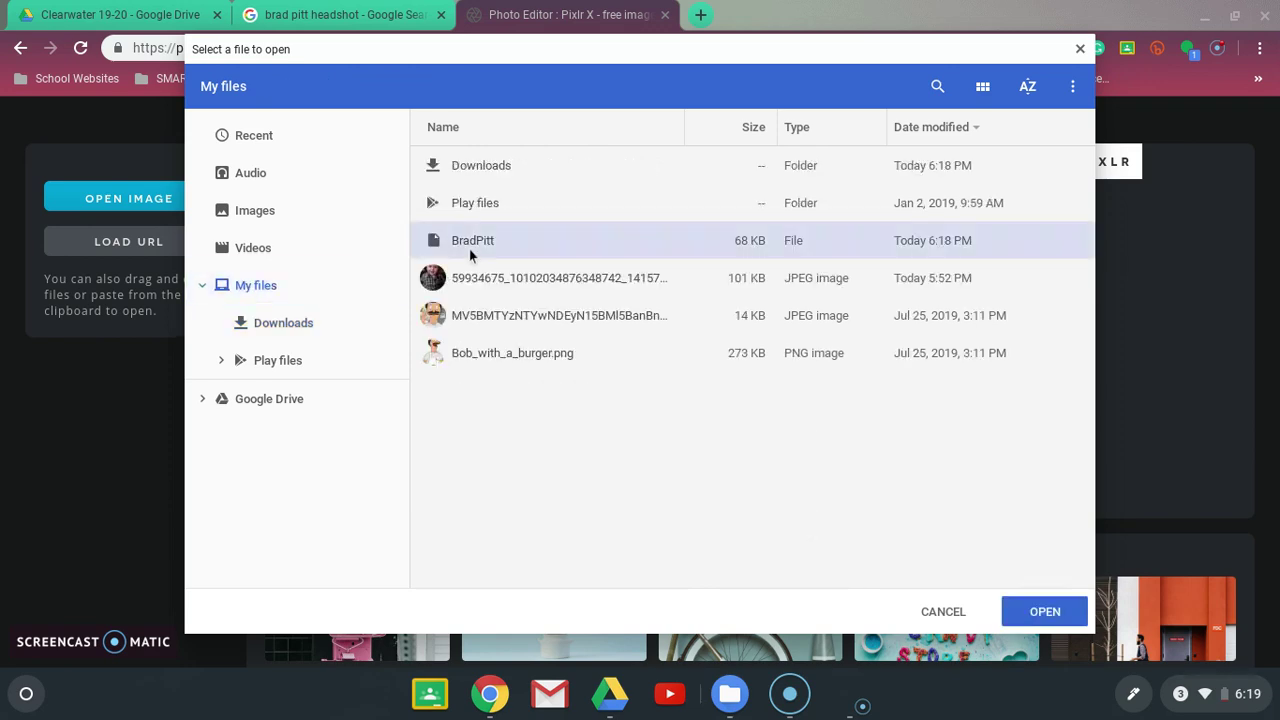
left_click(1040, 615)
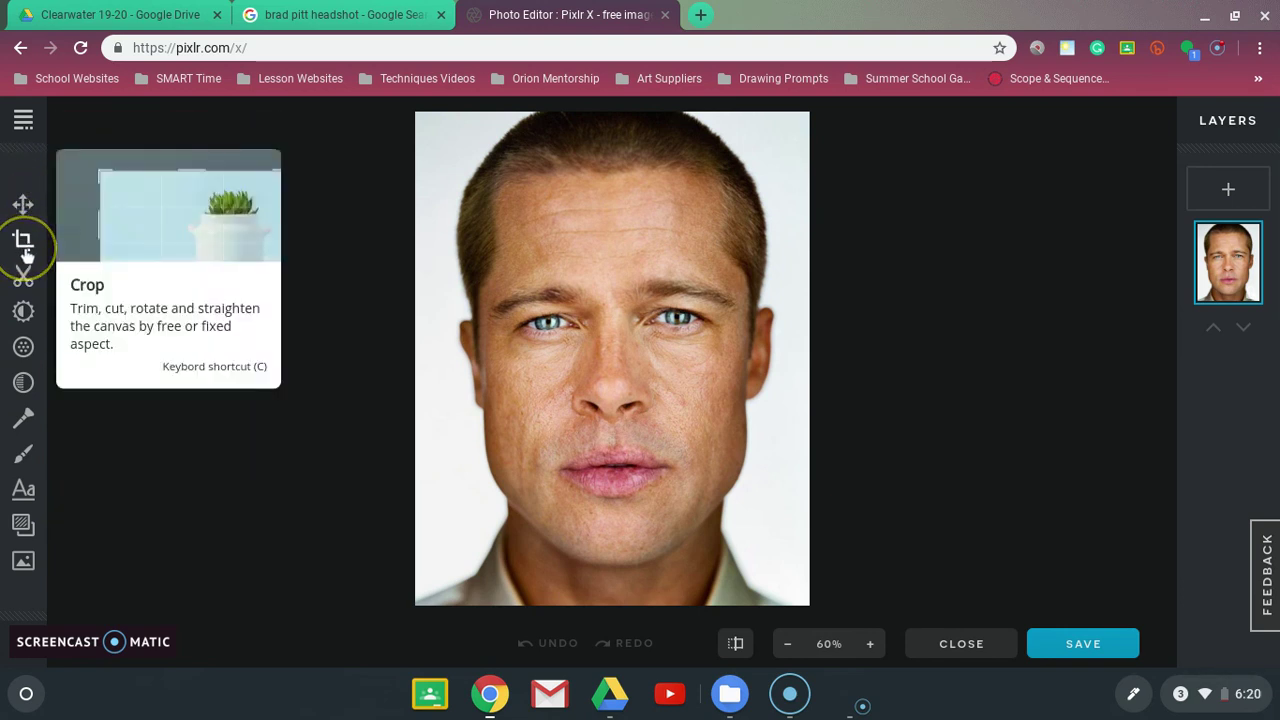
Convert the portrait to black and white with the Adjust tool and leave the adjustments.
left_click(109, 251)
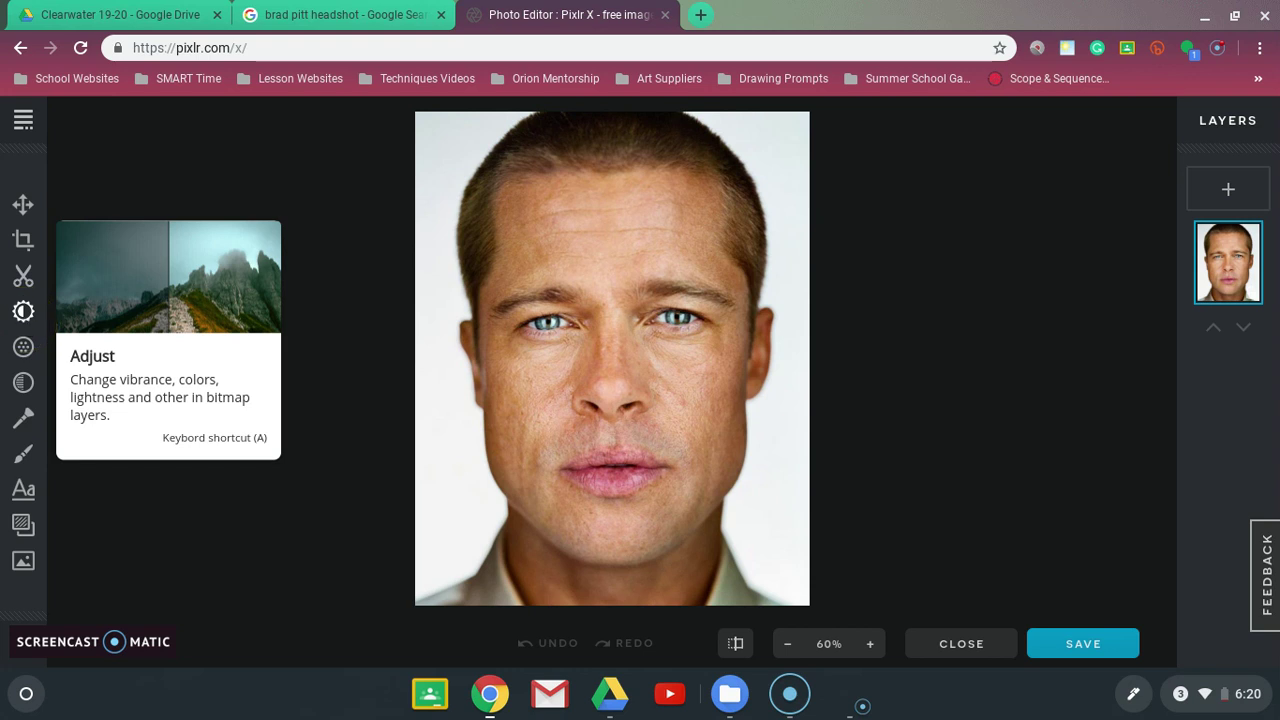
left_click(25, 320)
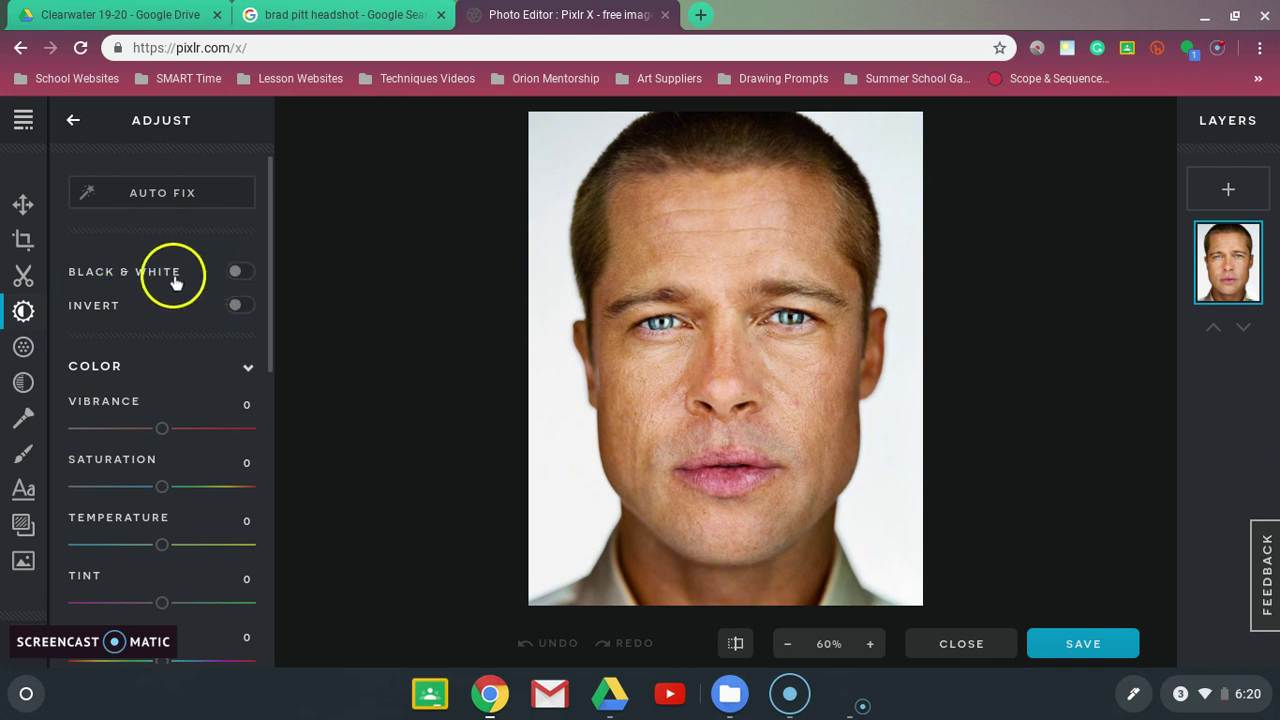
left_click(236, 274)
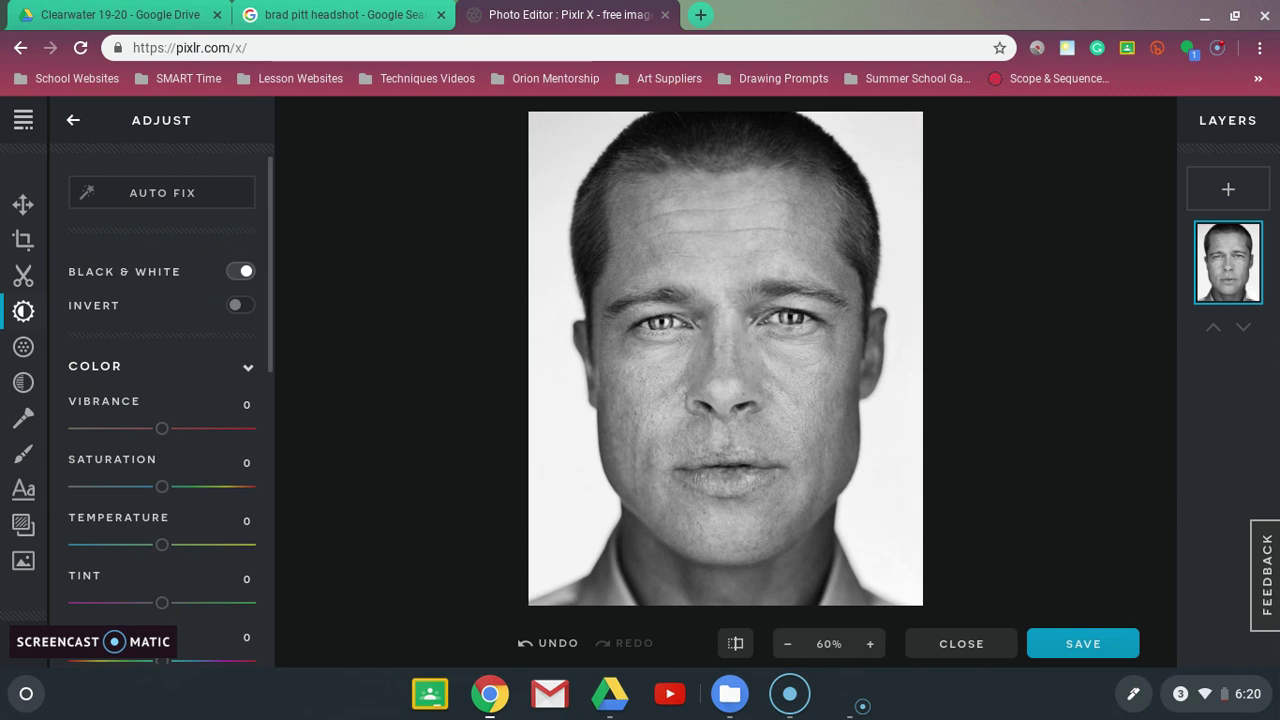
left_click(240, 274)
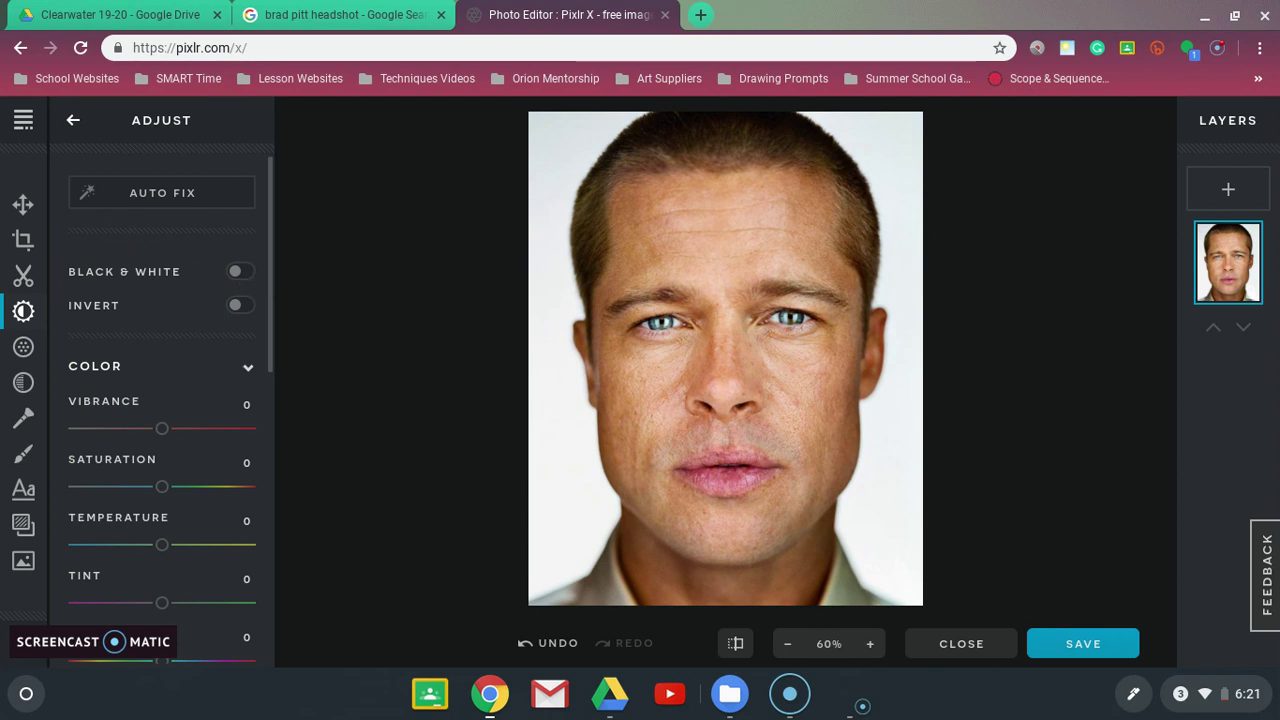
left_click(241, 273)
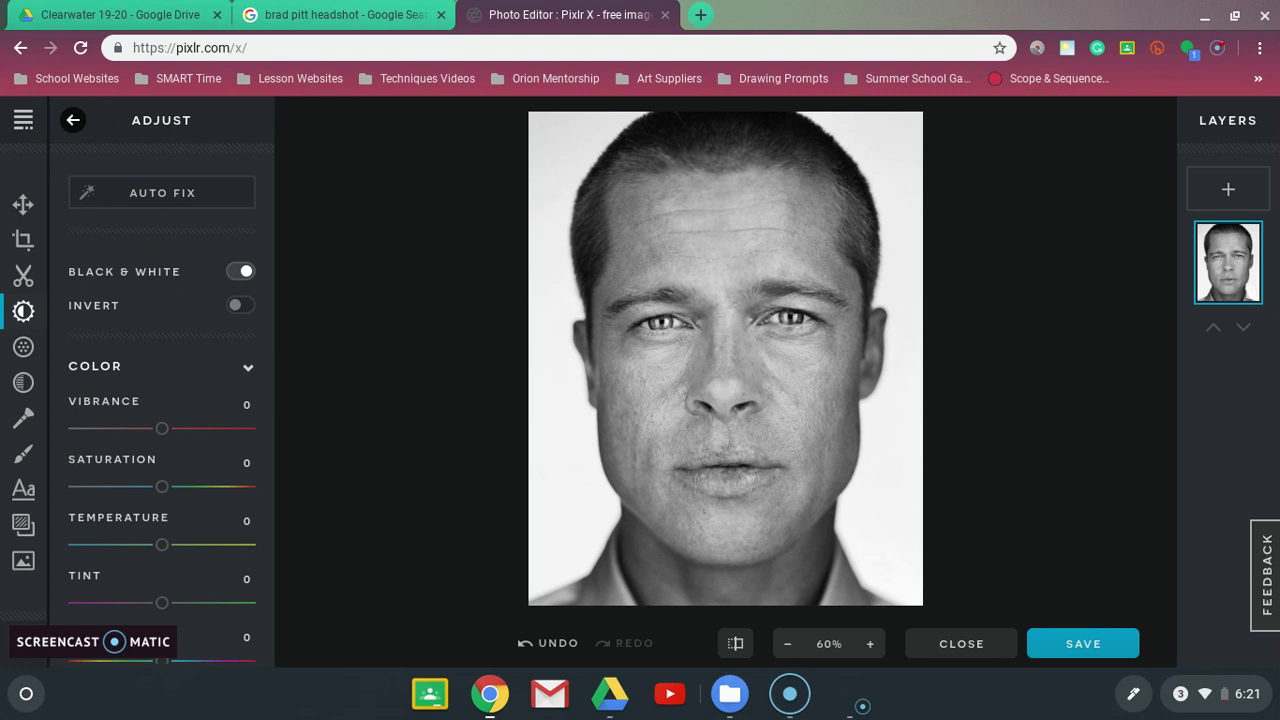
left_click(76, 123)
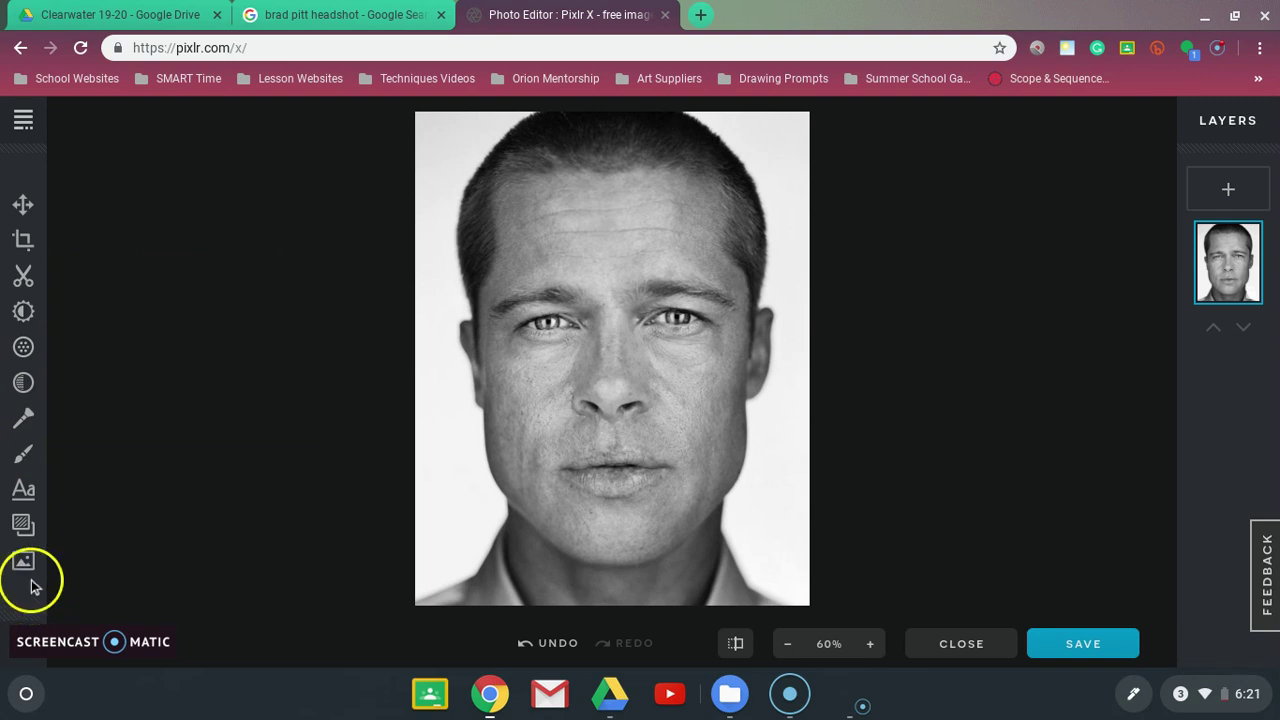
Apply the Posterize filter to the black-and-white portrait with a value of 4.
left_click(23, 350)
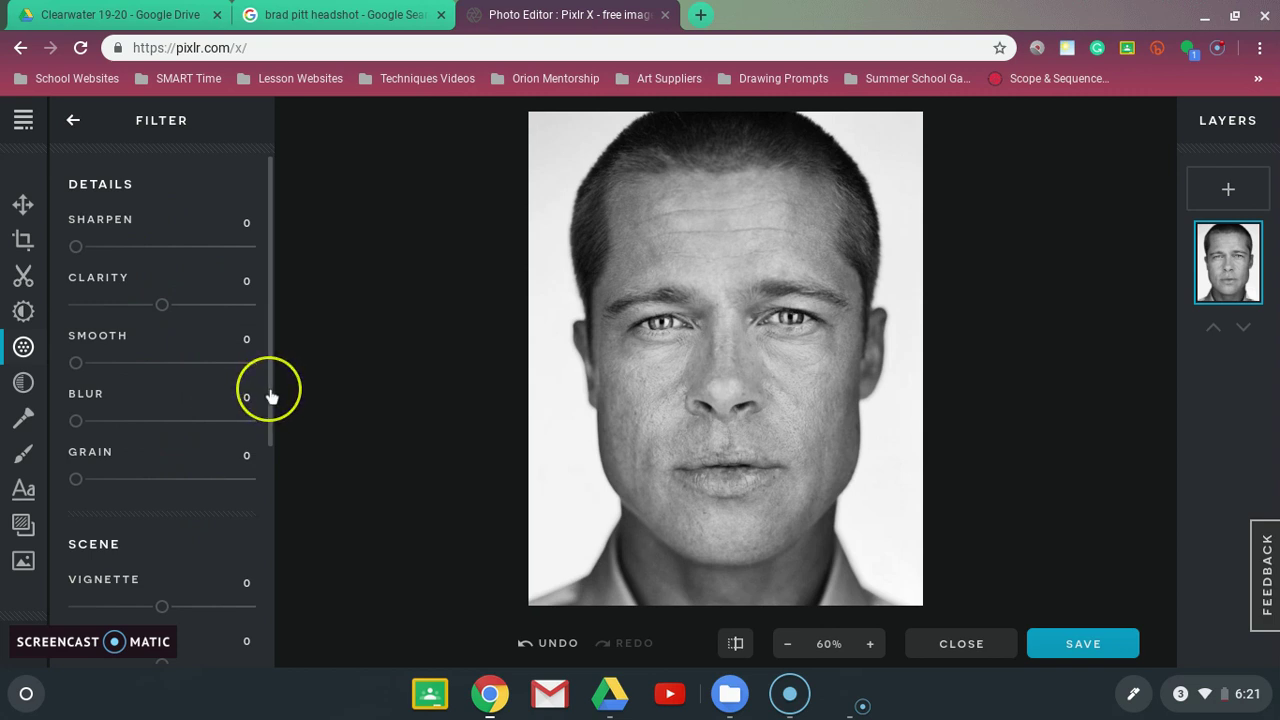
left_click_drag(271, 397, 295, 640)
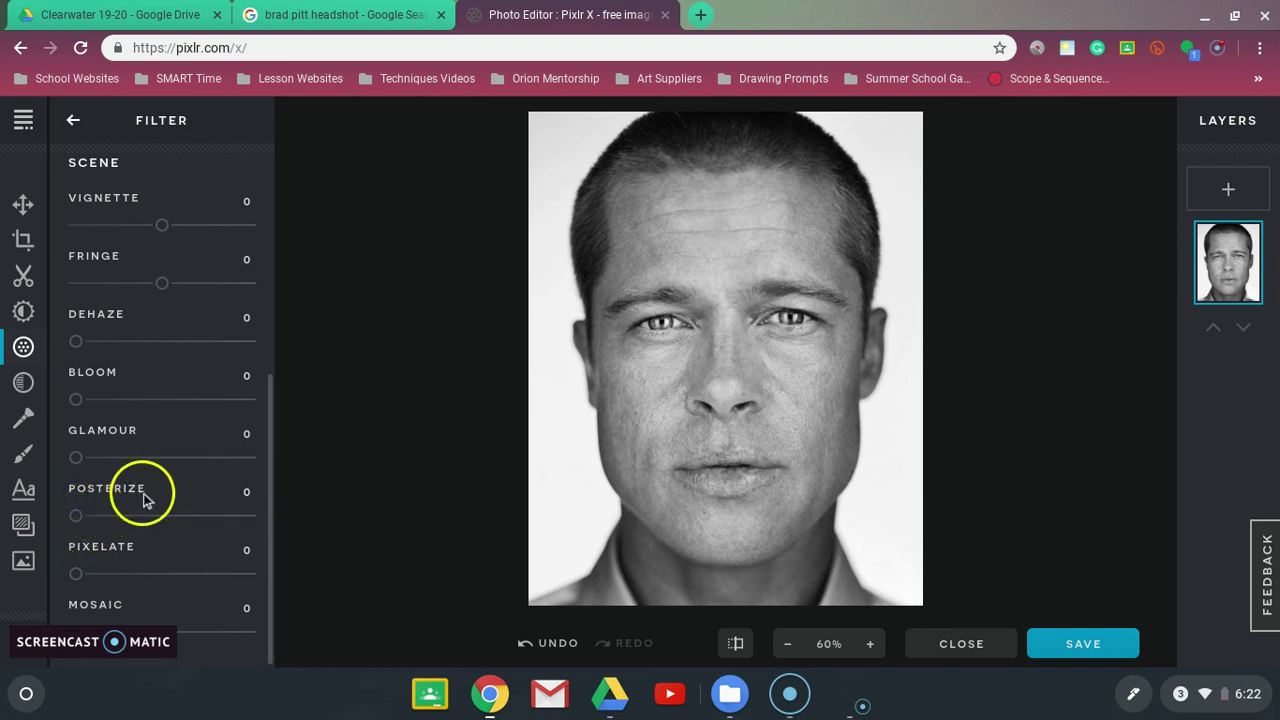
left_click(254, 490)
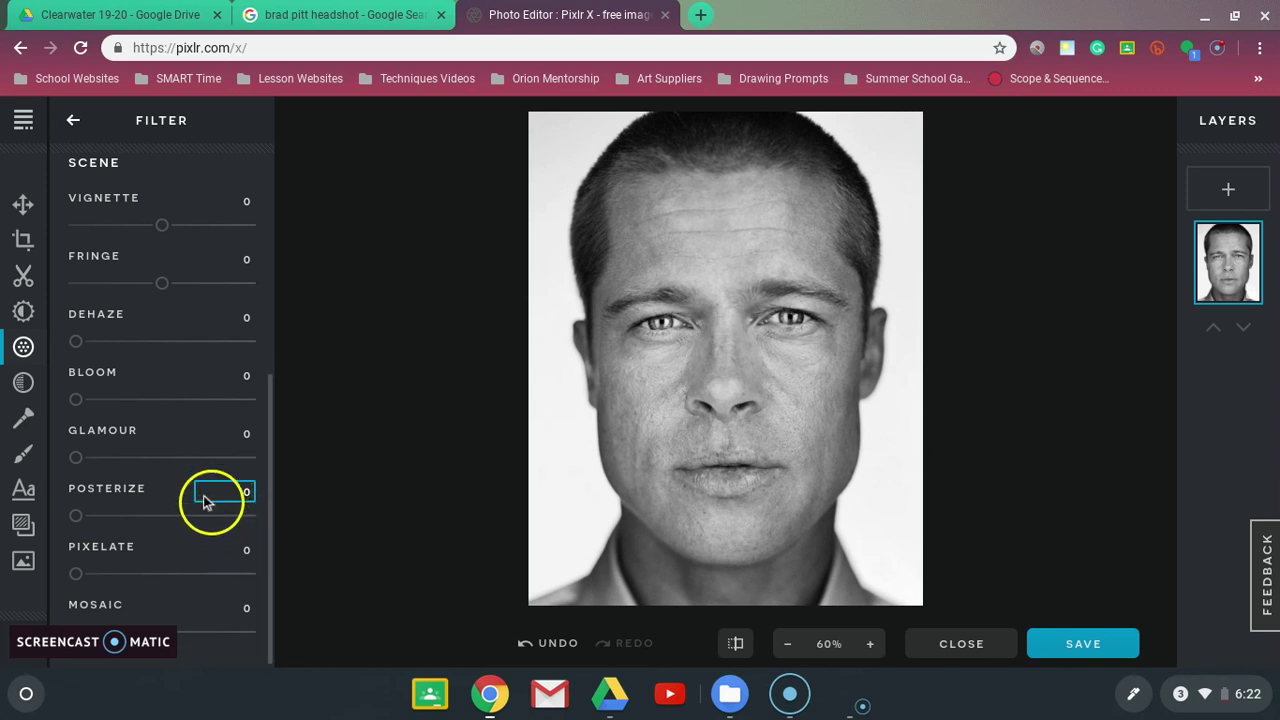
key("BackSpace")
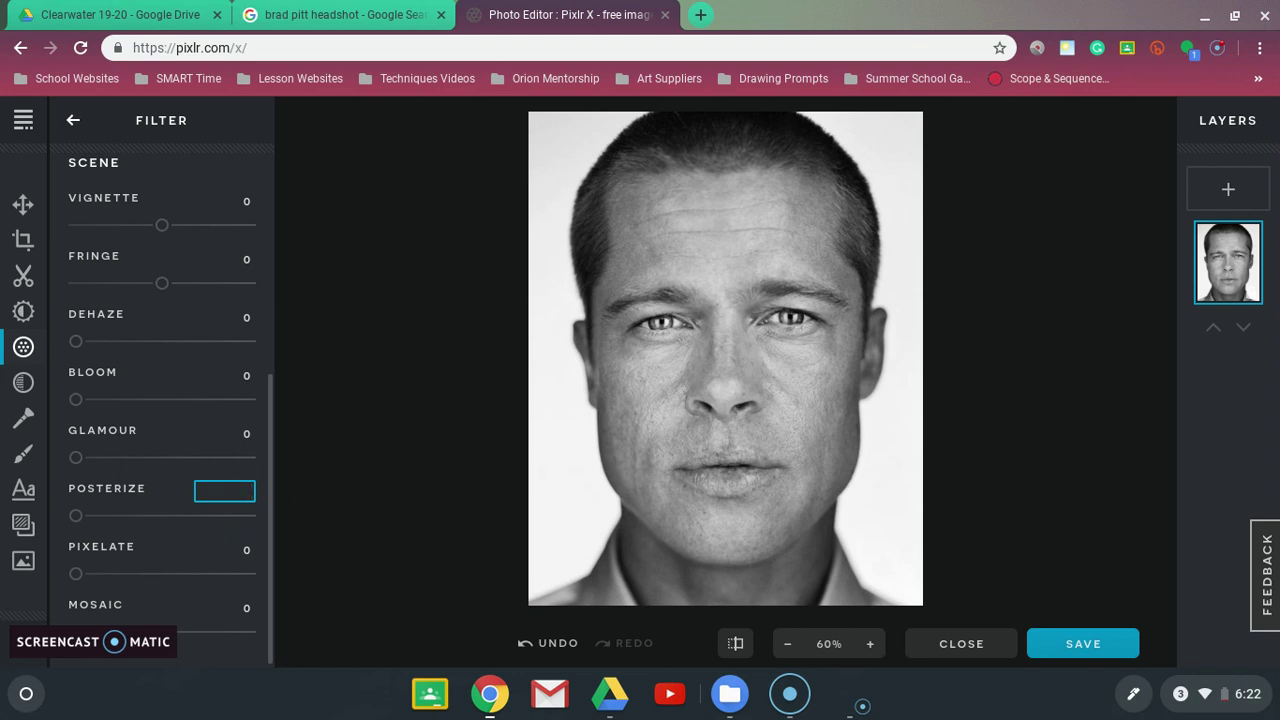
type("4")
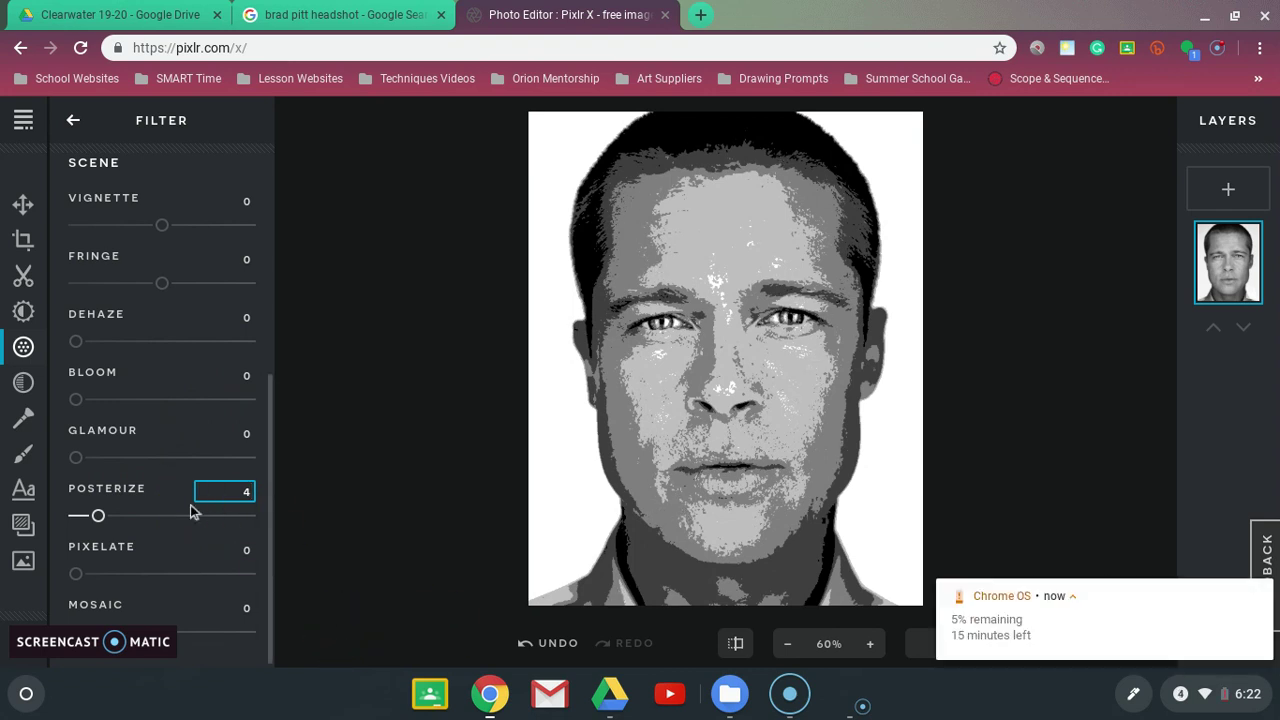
Try Posterize values of 6, 8, 10 and 4 on the portrait to compare the tonal detail.
key("BackSpace")
type("6")
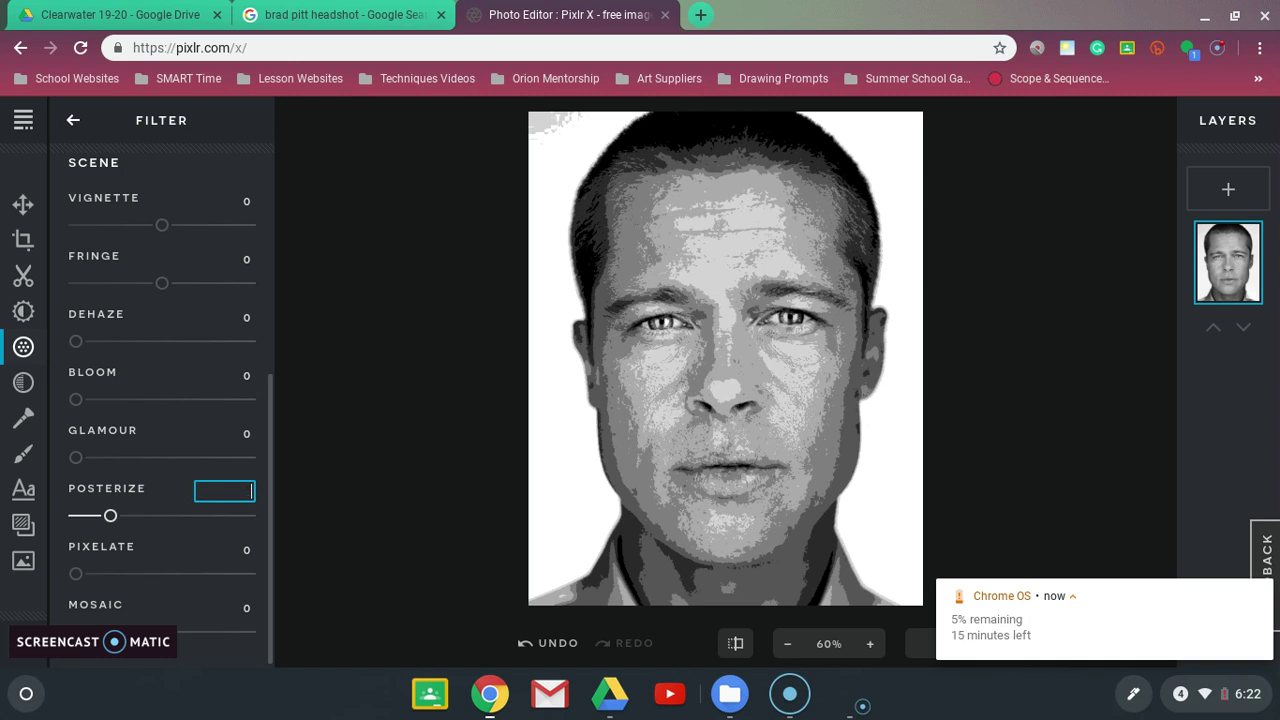
type("8")
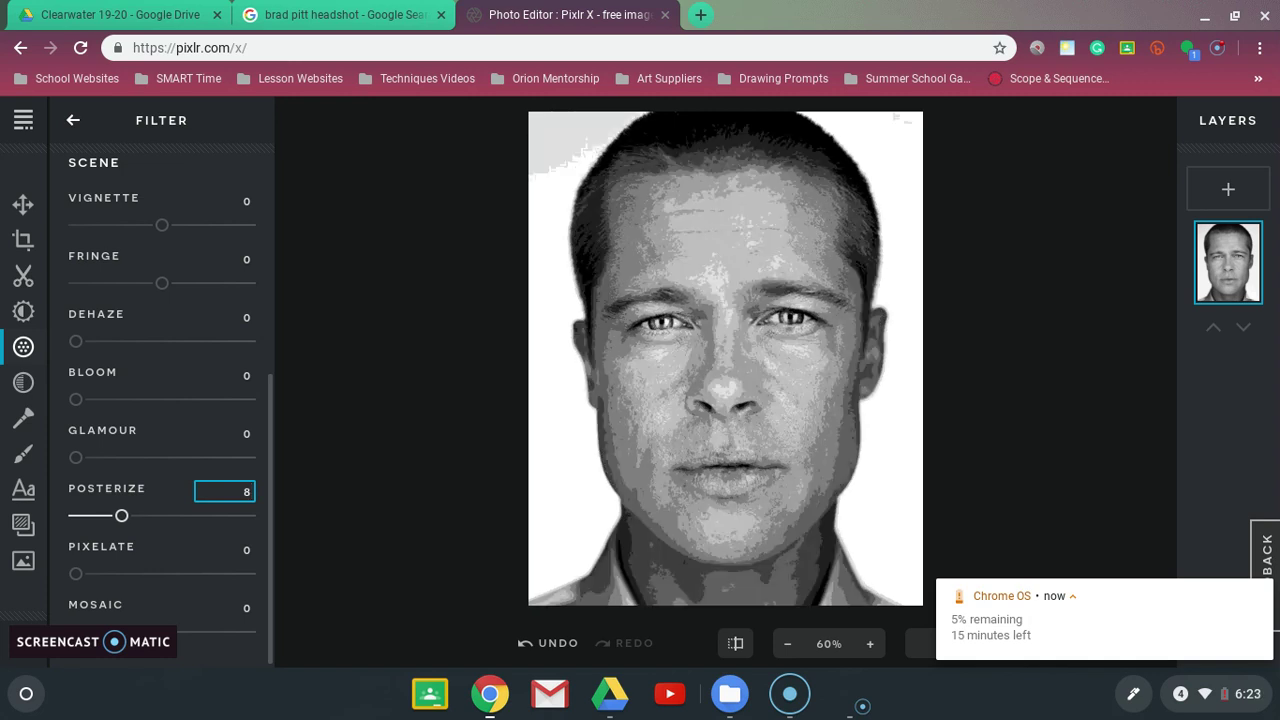
type("10")
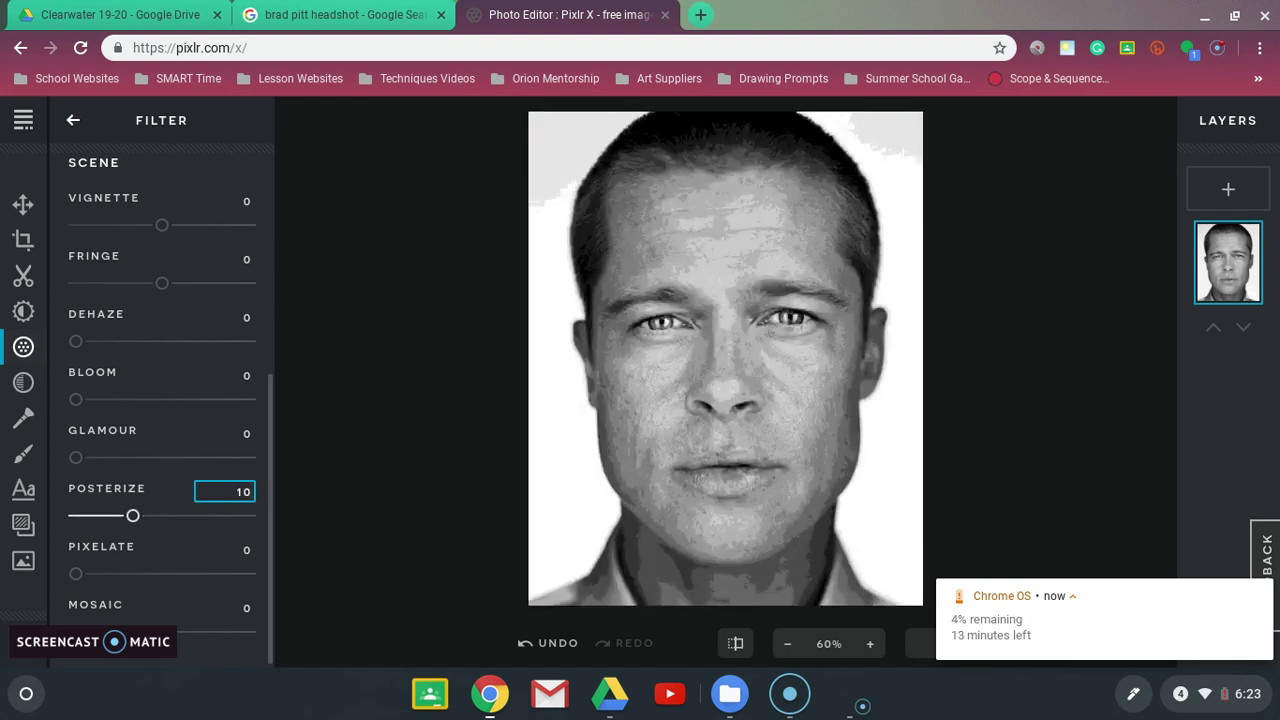
key("BackSpace")
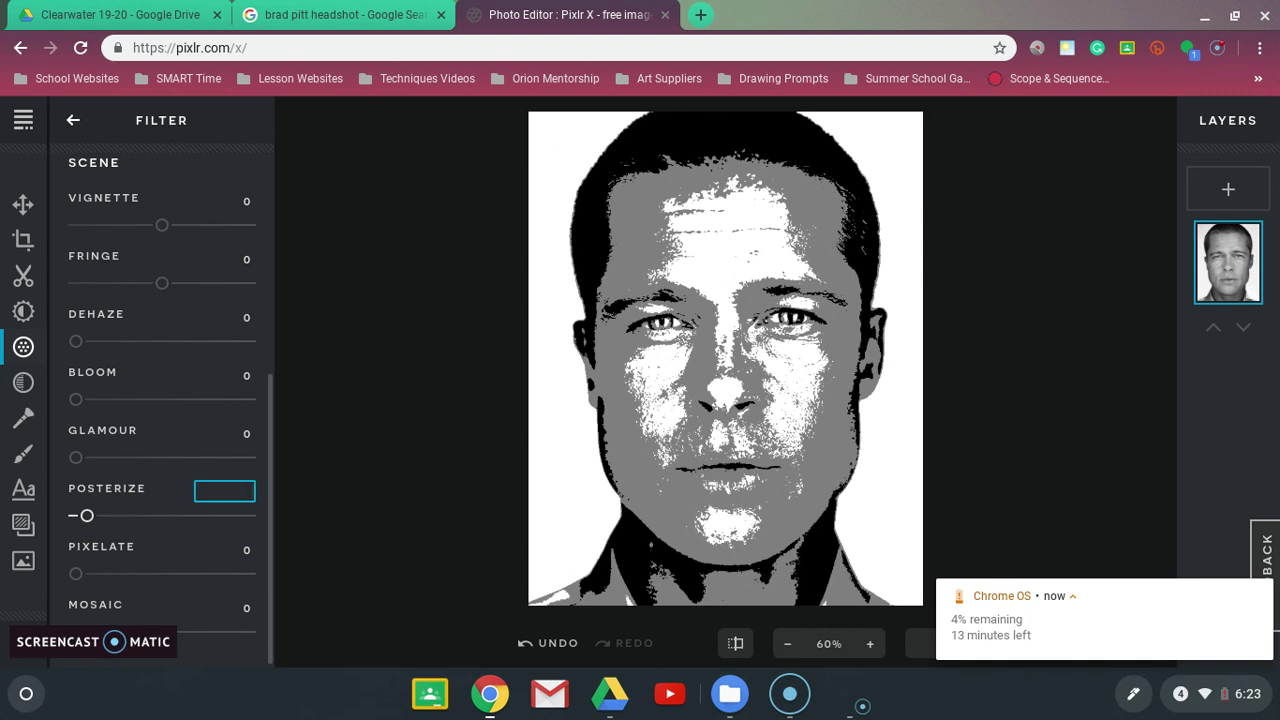
type("4")
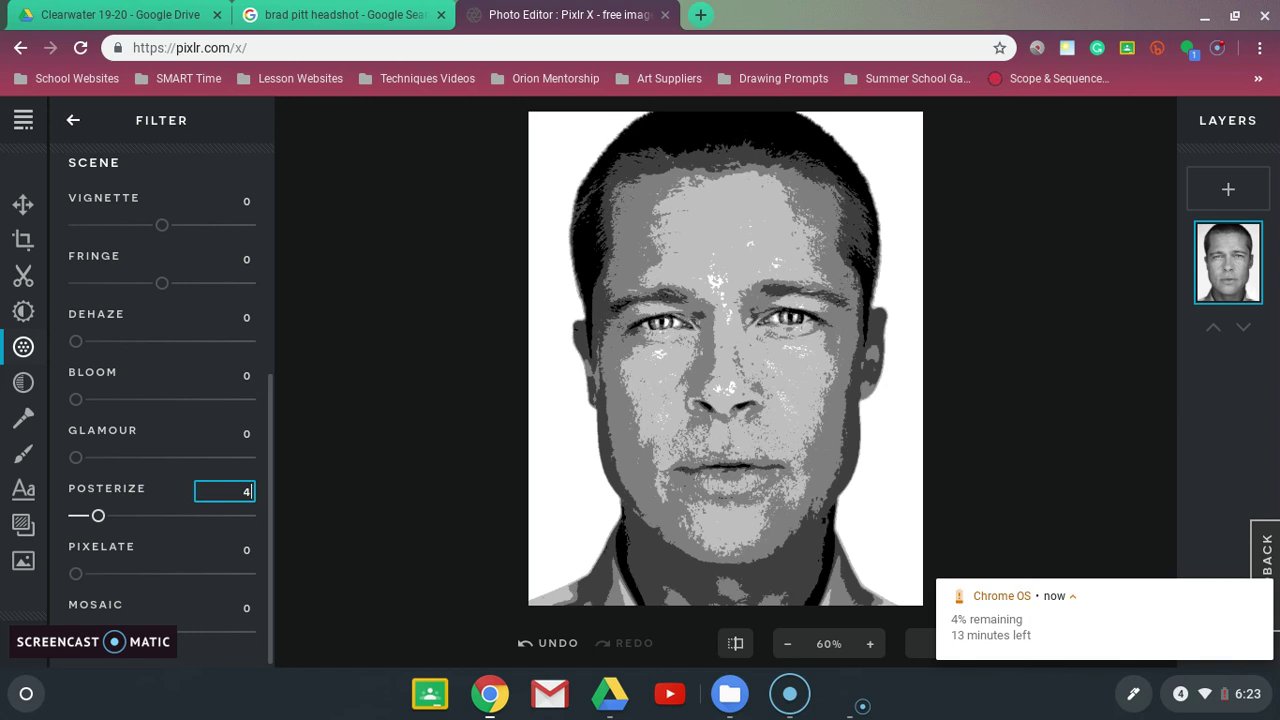
Set the portrait's Posterize value to 5 and leave the filter settings.
key("BackSpace")
type("5")
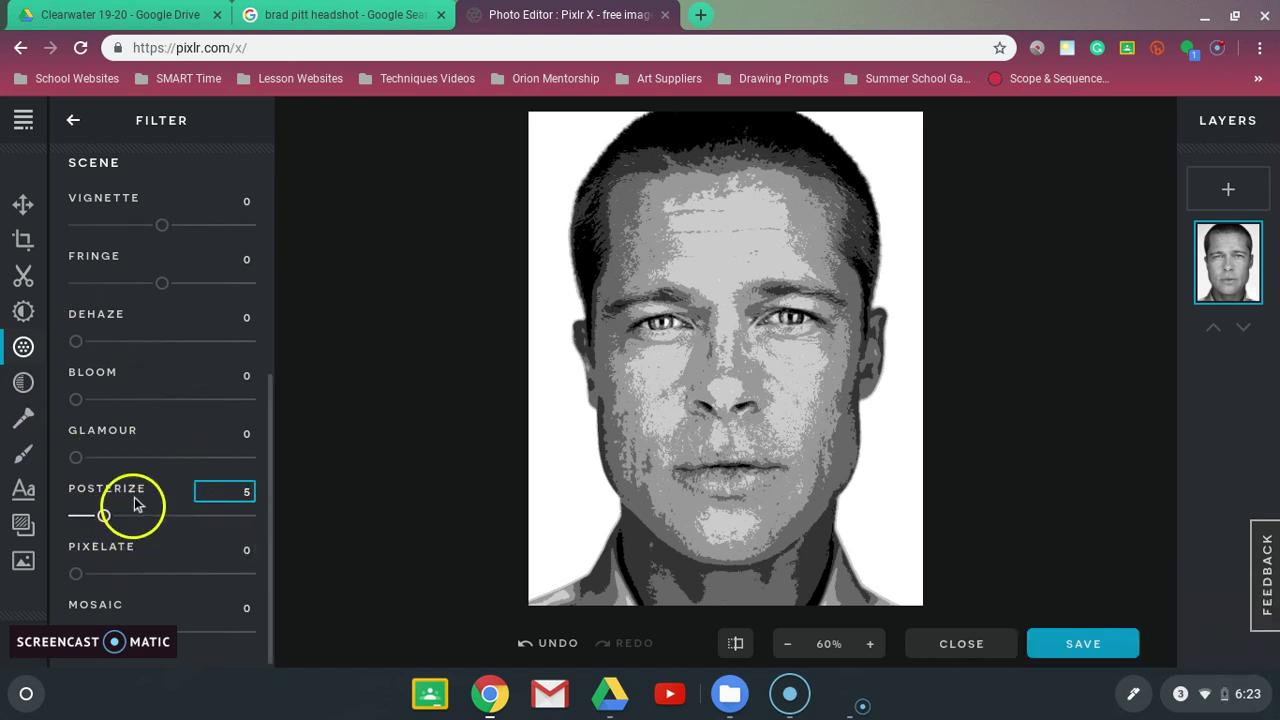
left_click(363, 489)
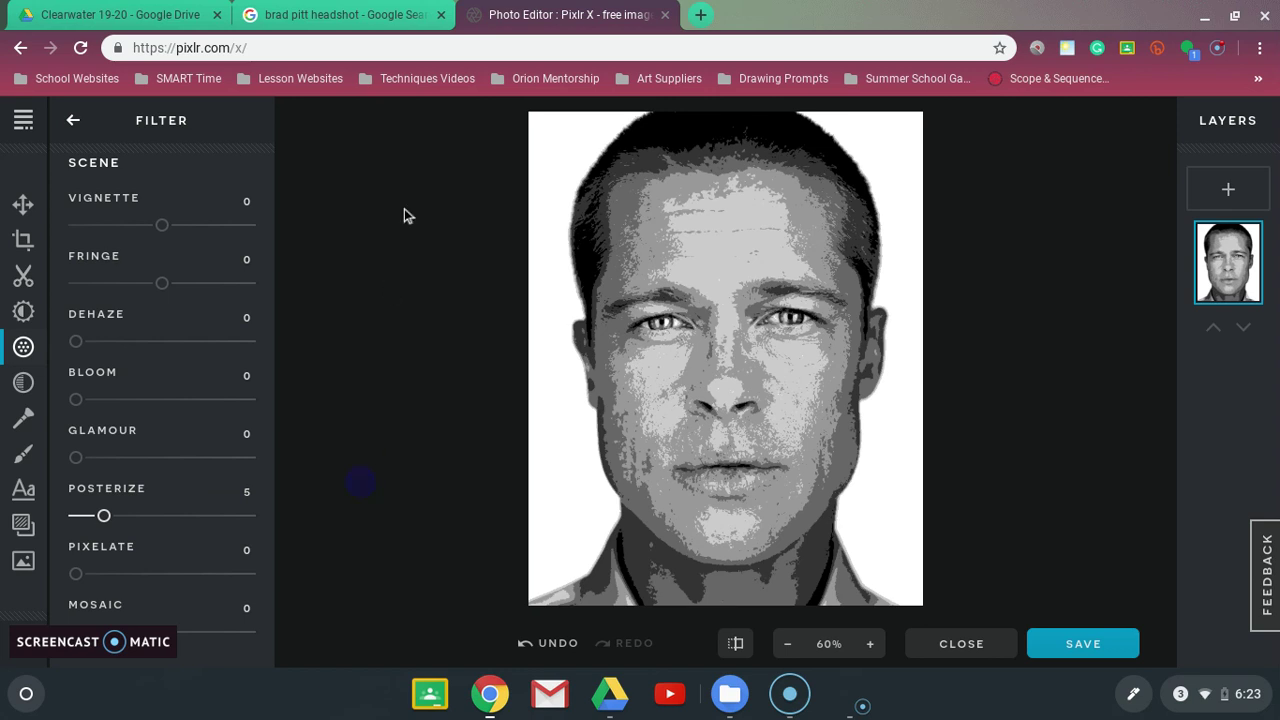
left_click(77, 148)
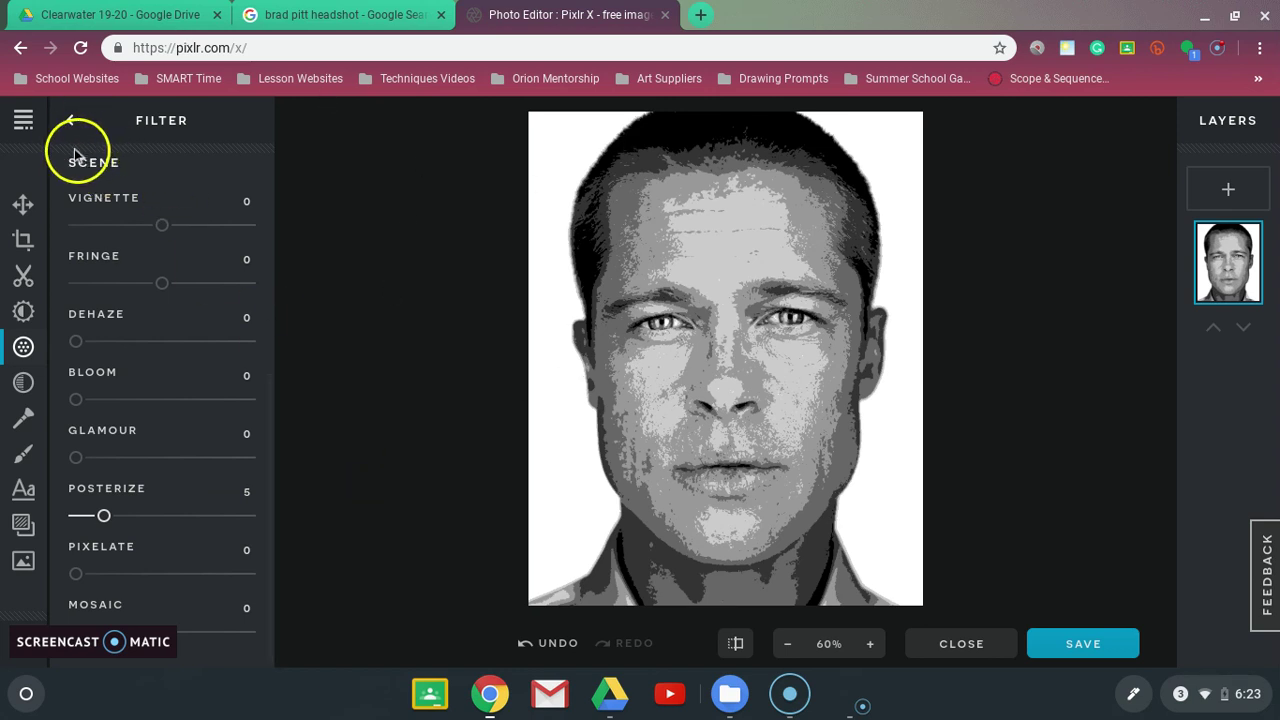
left_click(72, 124)
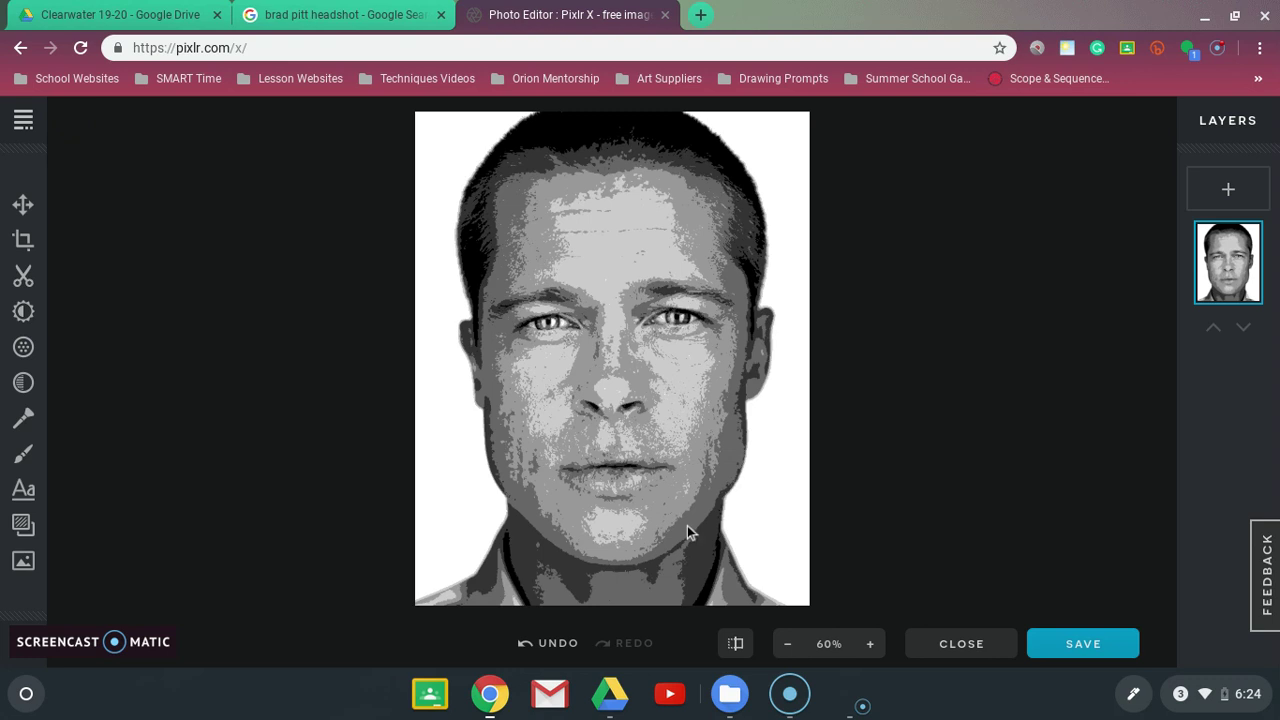
Save the posterized portrait and download it as a JPG named BradPitt_Edited.
left_click(1080, 648)
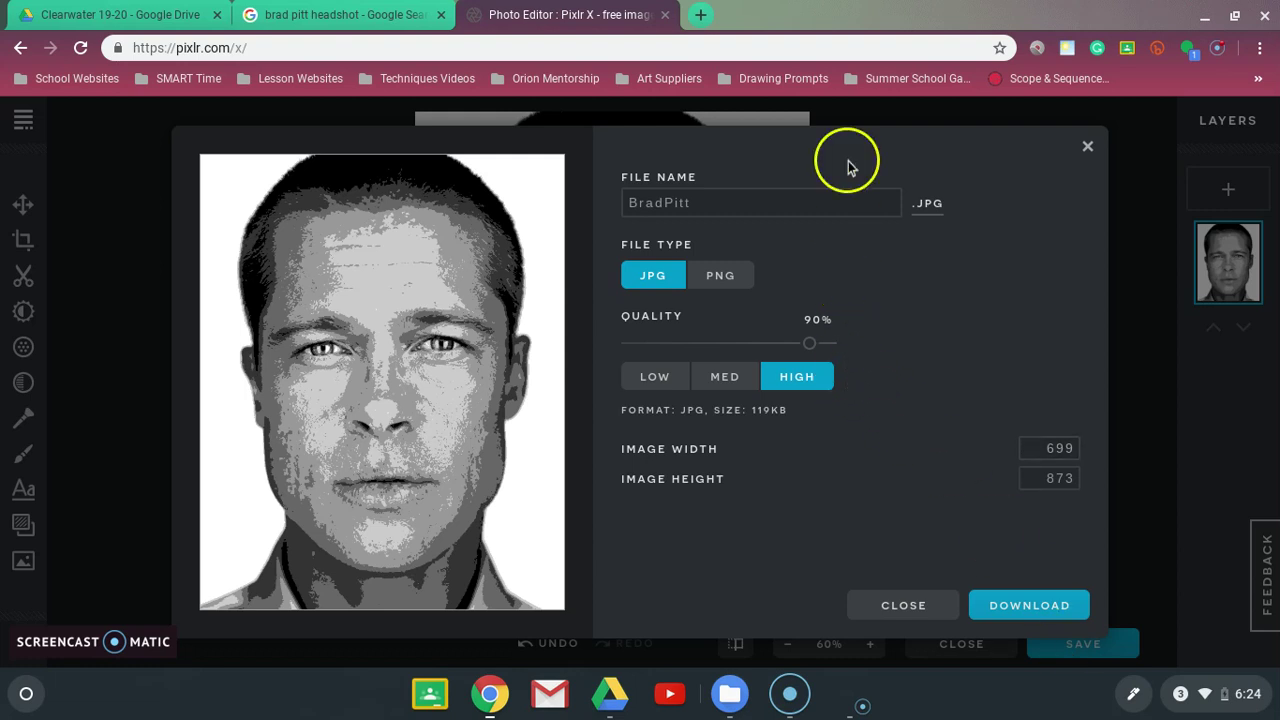
left_click(736, 197)
left_click(736, 197)
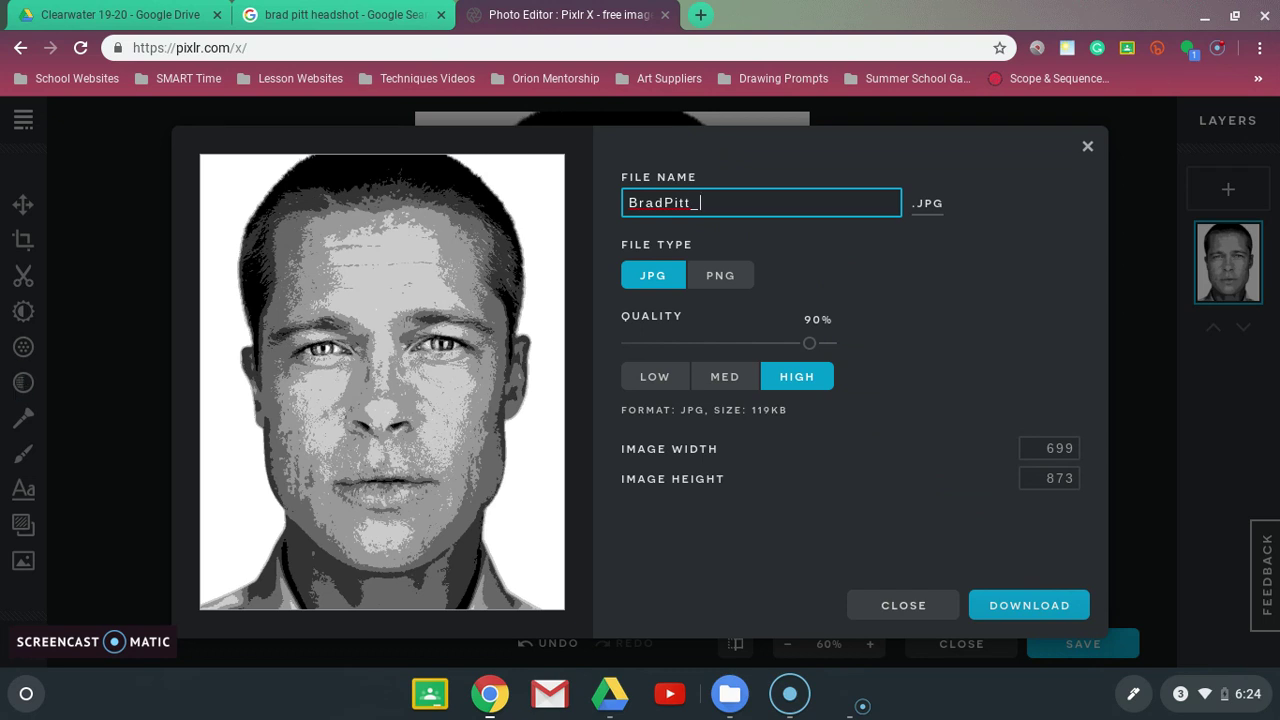
key("Caps_Lock")
type("Edited")
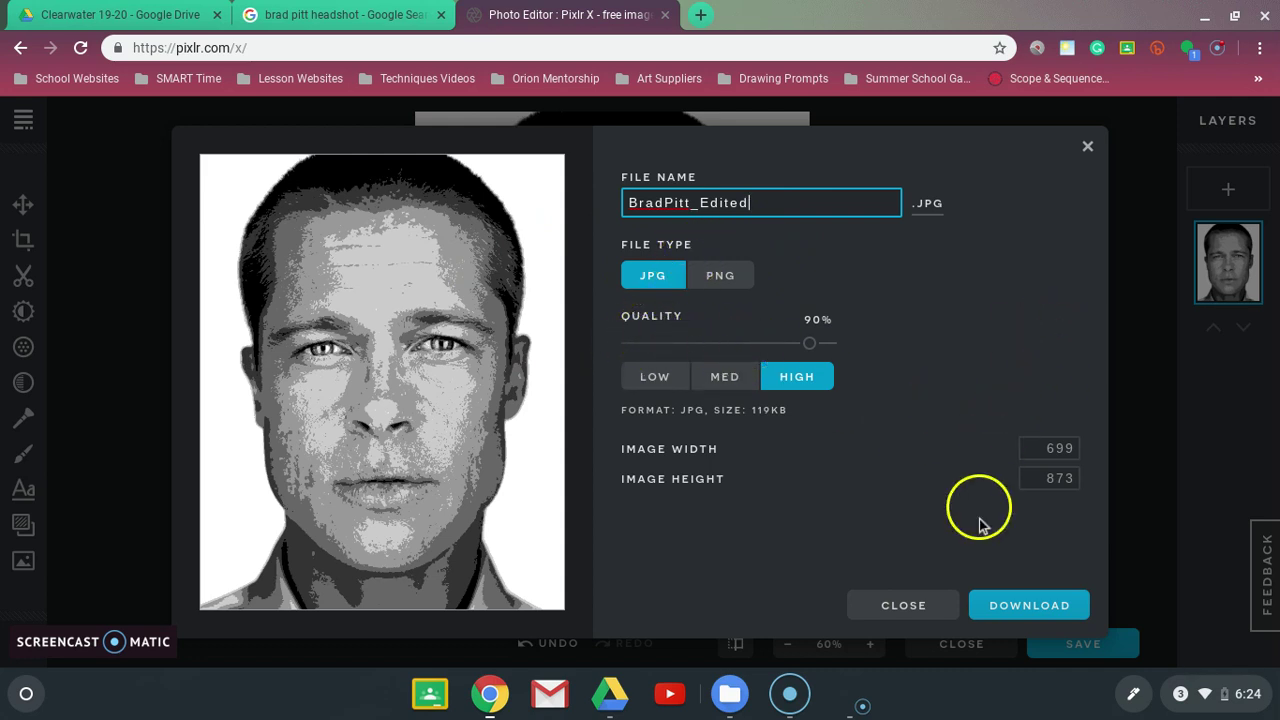
left_click(1016, 620)
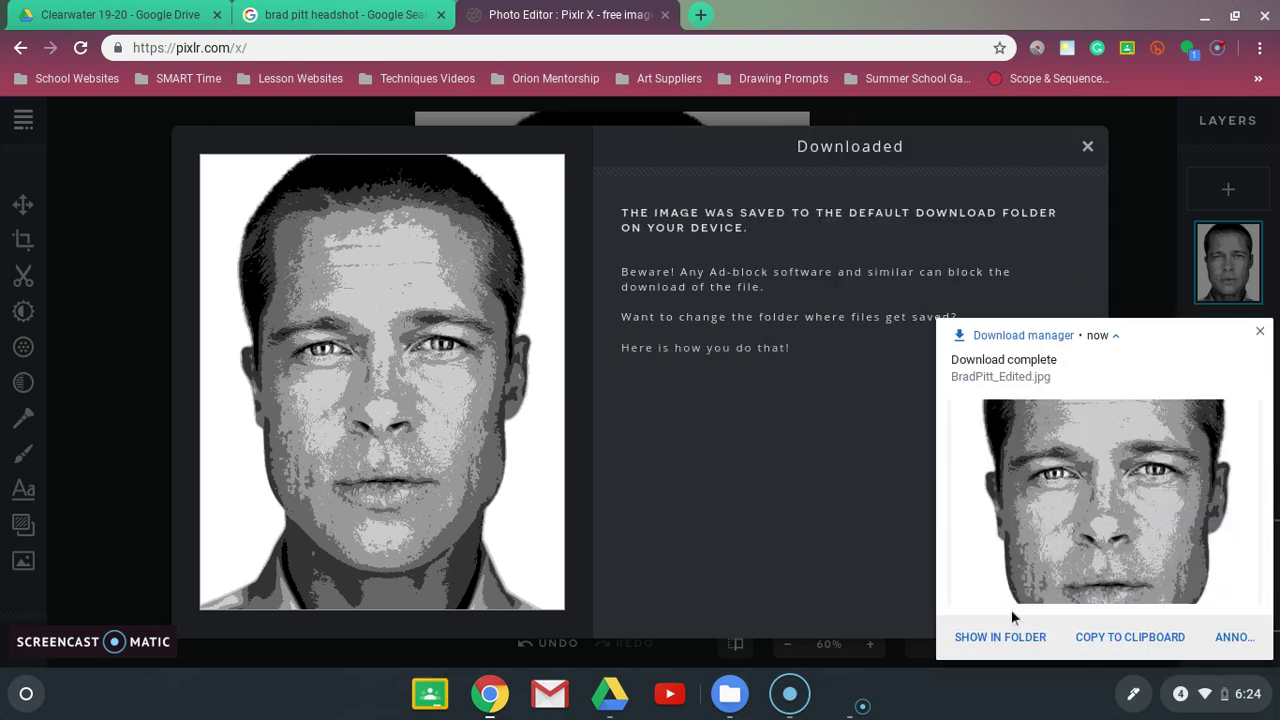
Switch to the Files app, preview BradPitt_Edited.jpg from the Downloads folder, and close the preview.
left_click(730, 694)
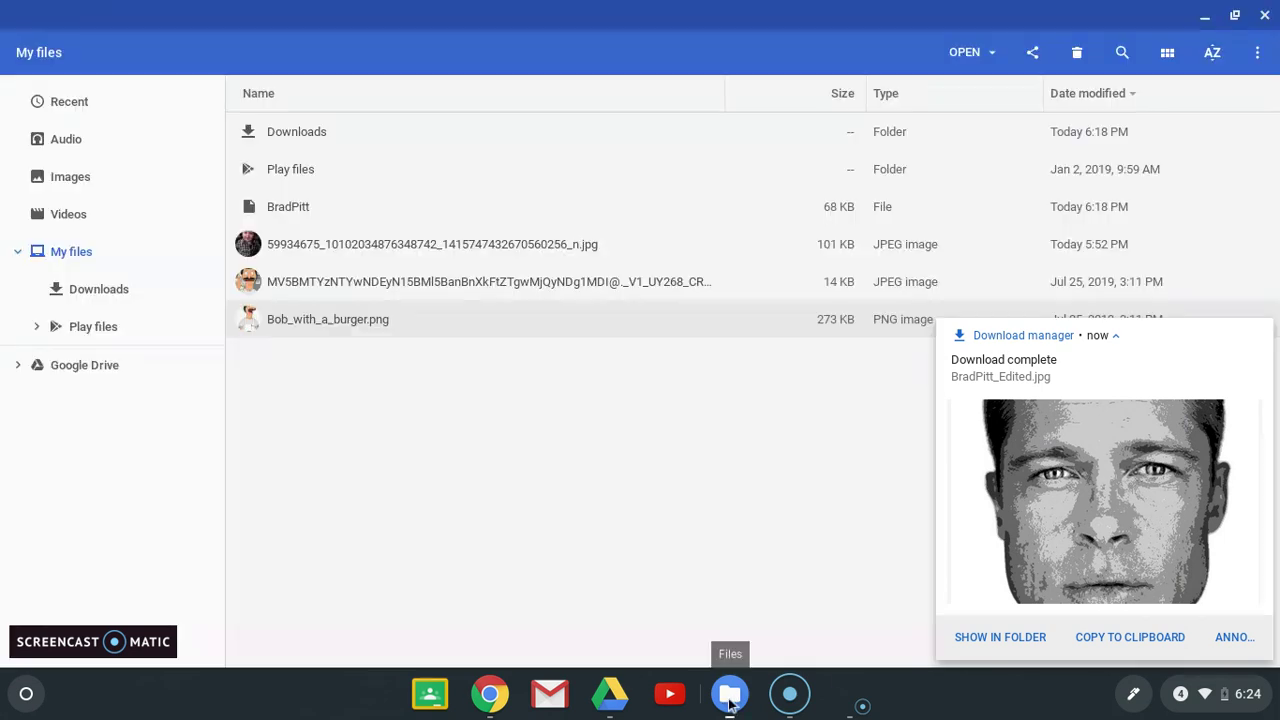
left_click(73, 300)
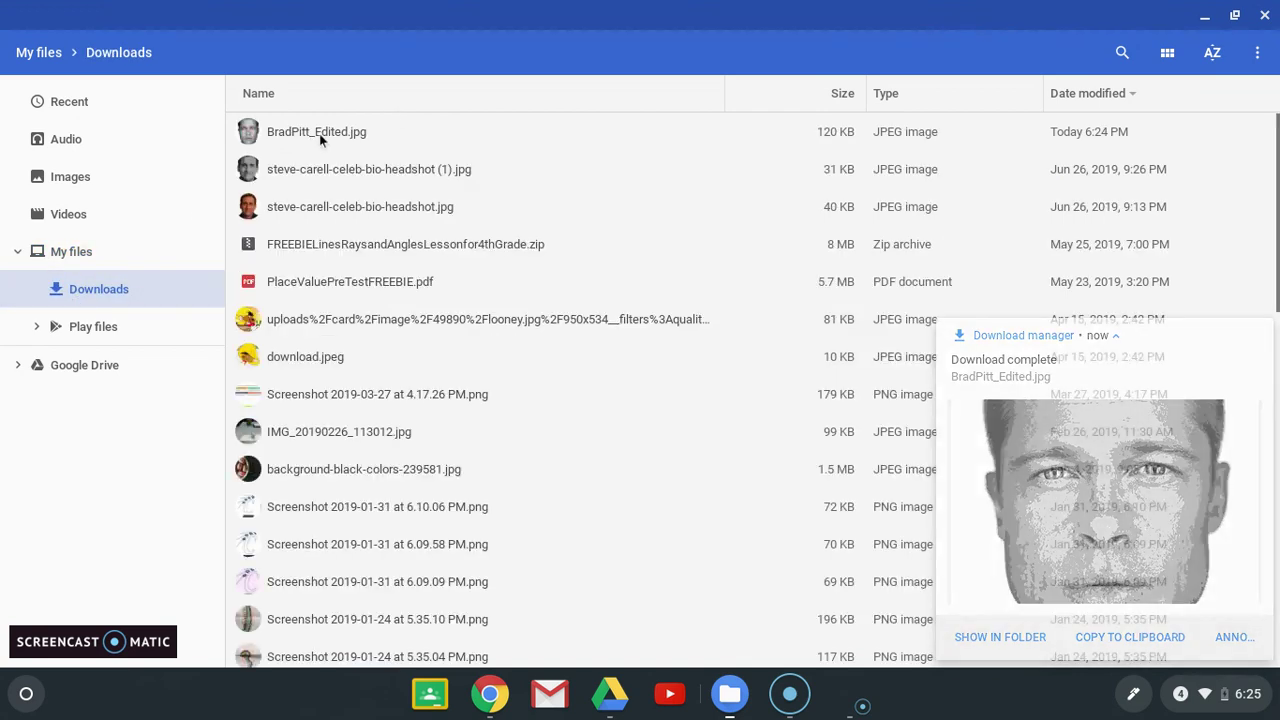
left_click(320, 136)
double_click(319, 133)
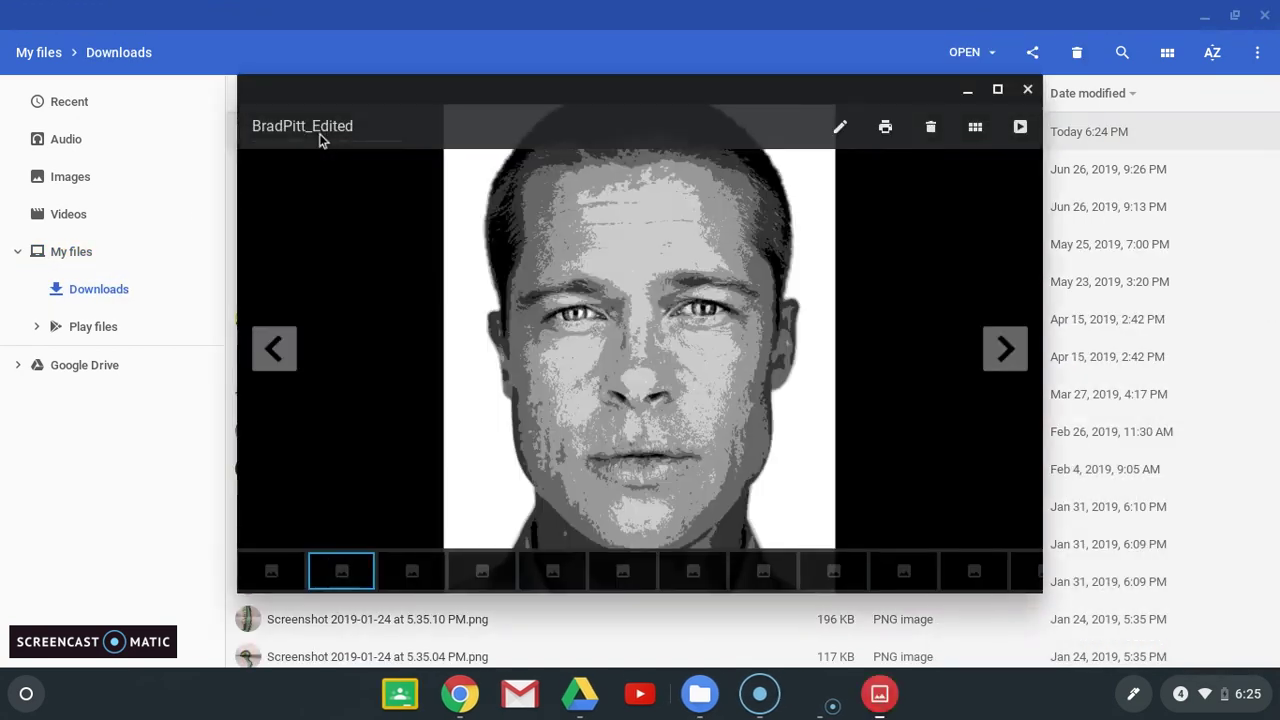
left_click(1027, 91)
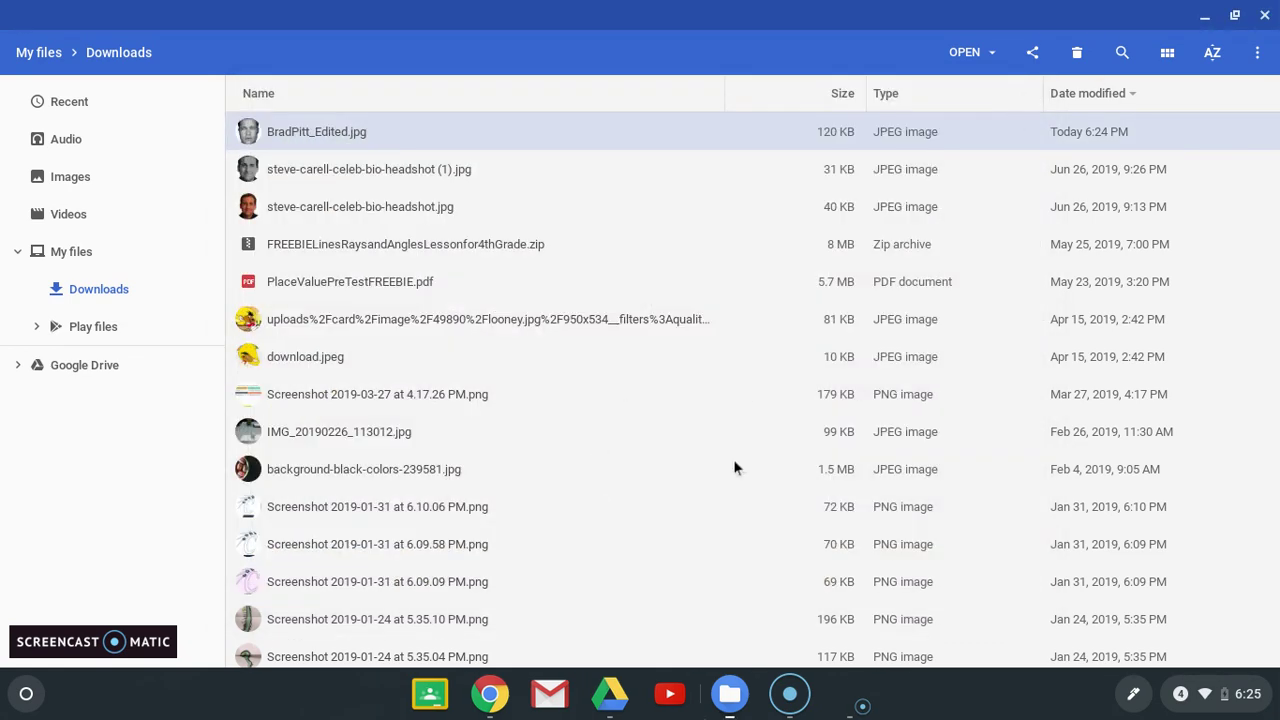
Switch back to Chrome and create a blank Google Docs document in a new tab.
left_click(490, 693)
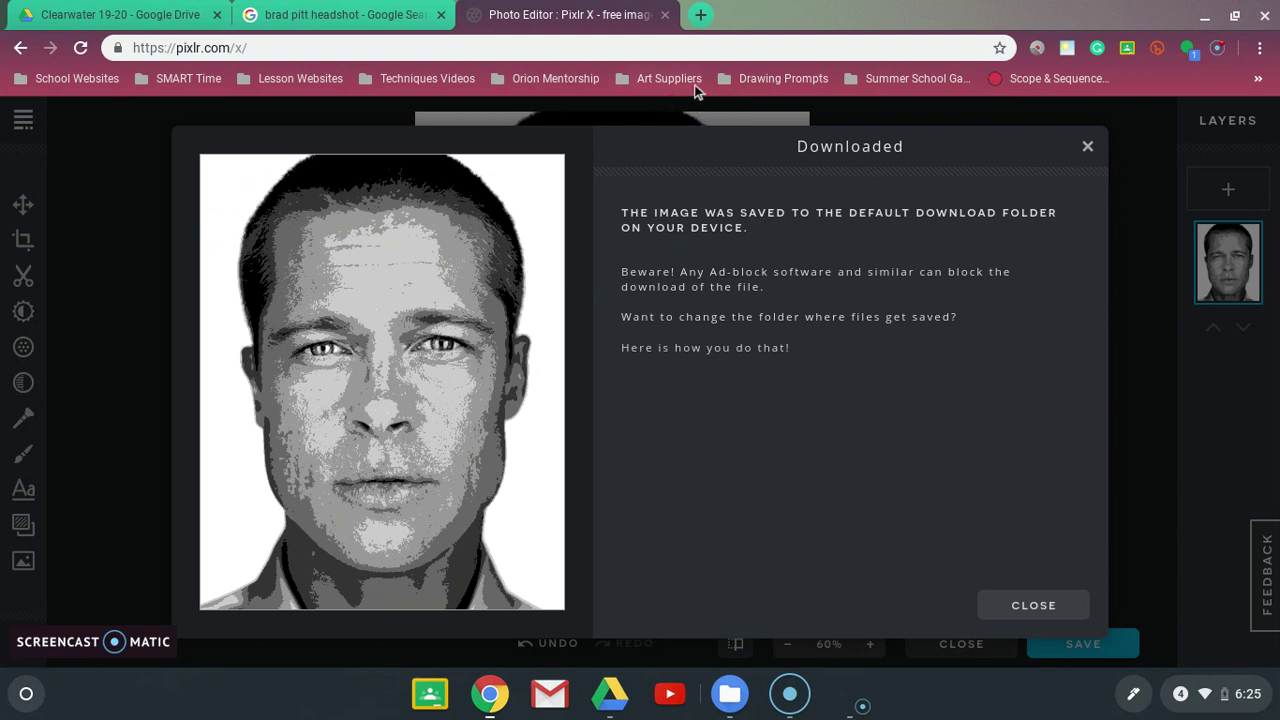
left_click(697, 12)
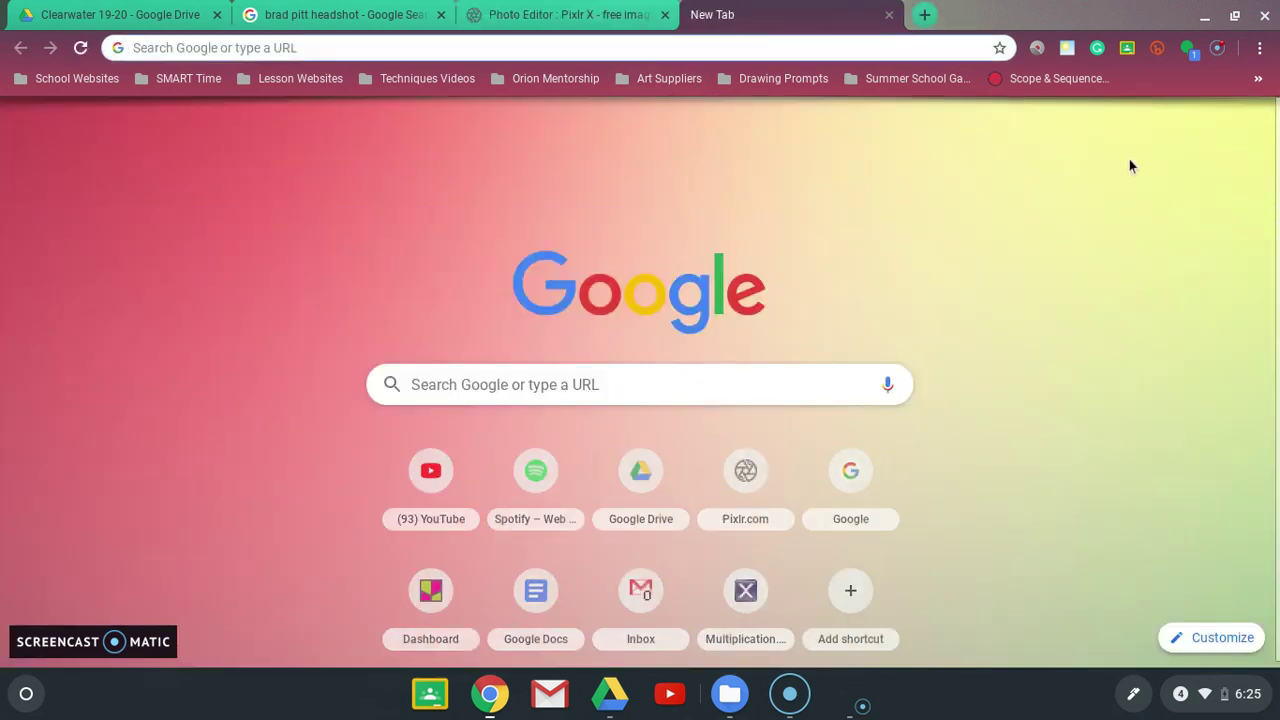
left_click(1203, 129)
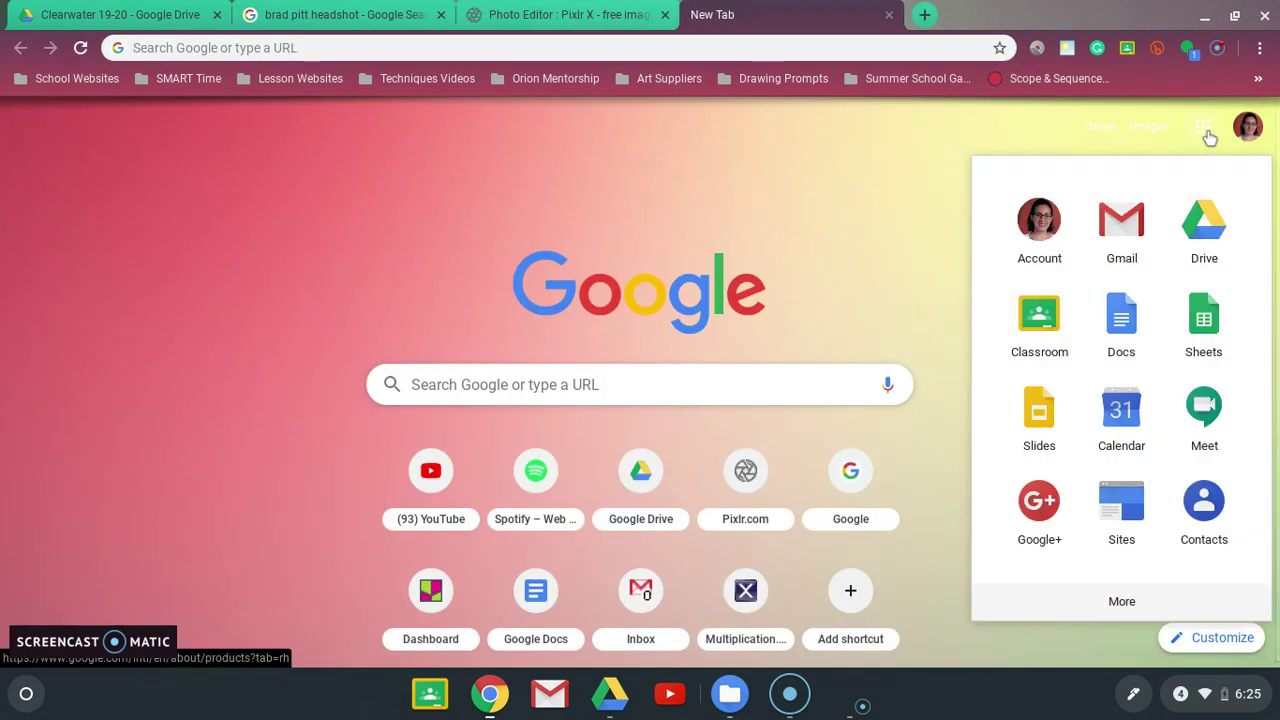
left_click(1132, 347)
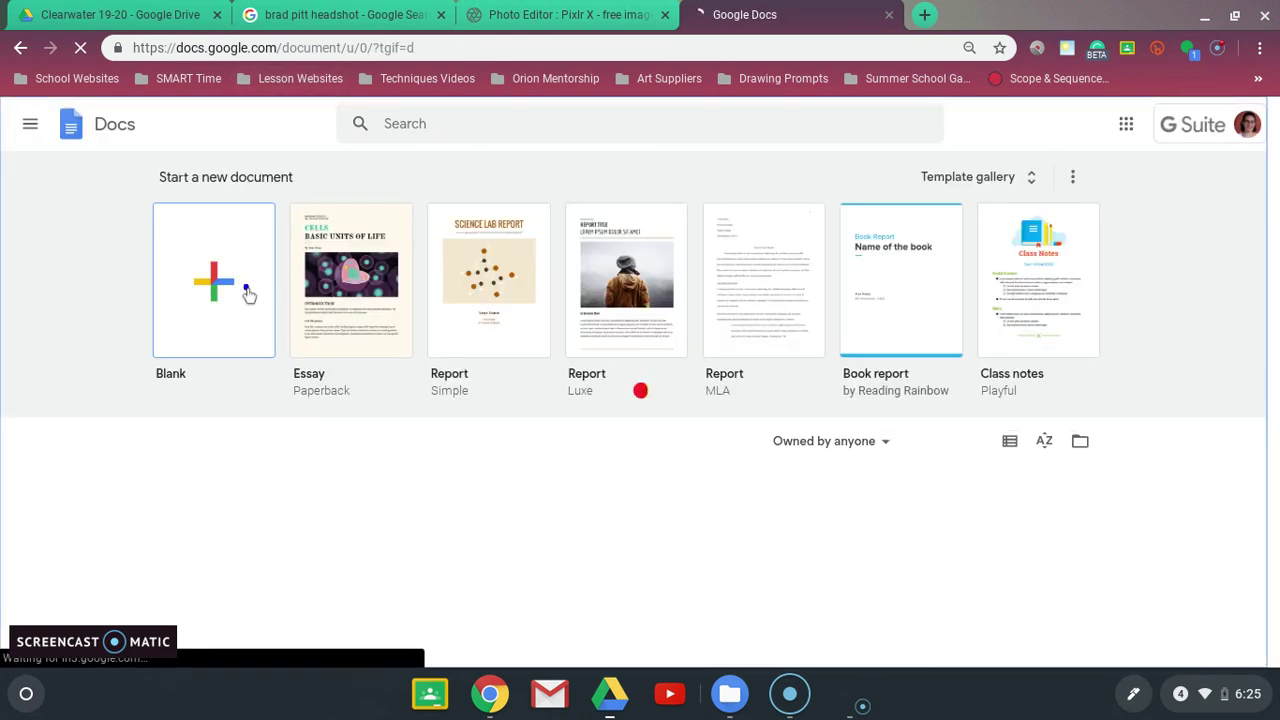
left_click(249, 295)
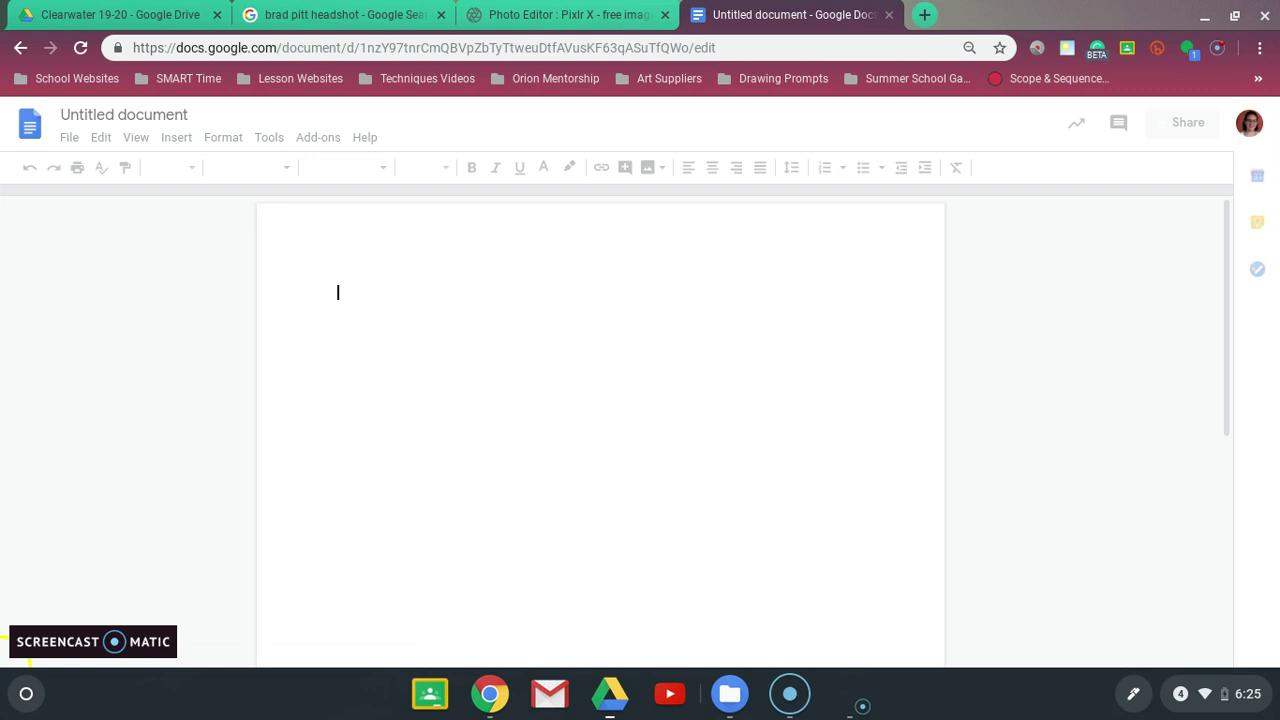
Insert the image BradPitt_Edited.jpg from the computer's Downloads folder into the blank document.
left_click(176, 140)
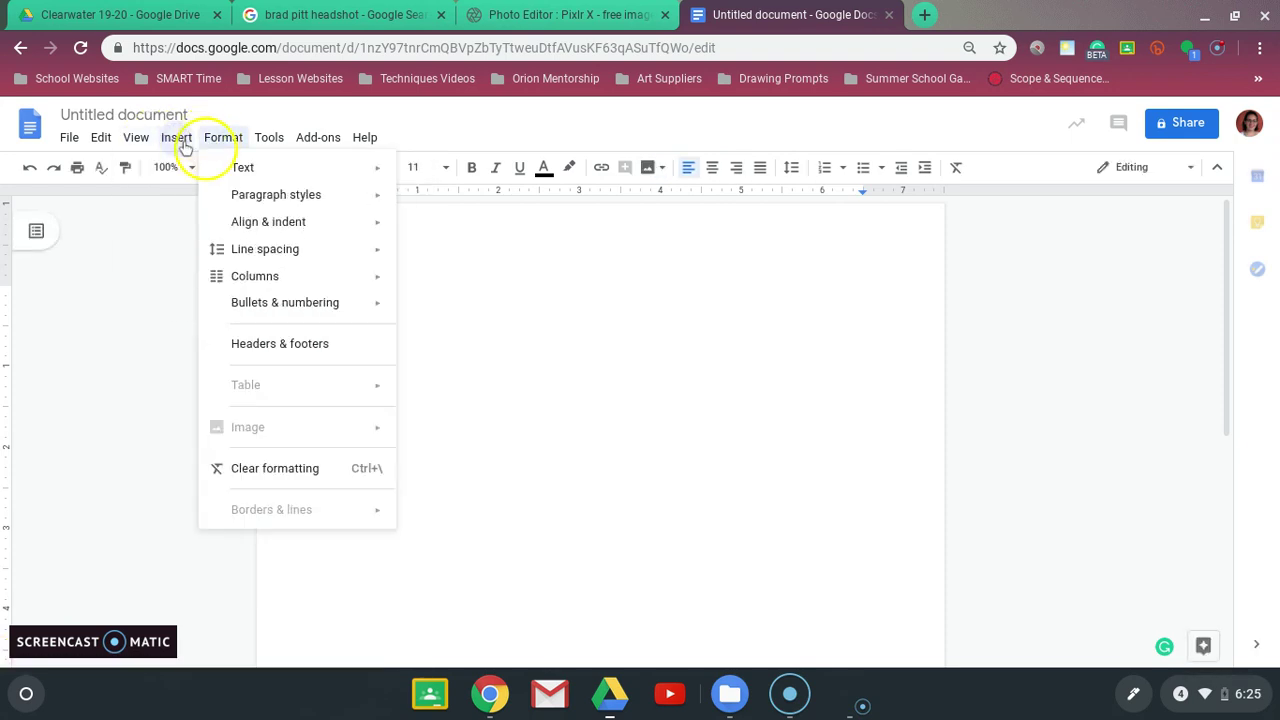
mouse_move(176, 137)
mouse_move(186, 166)
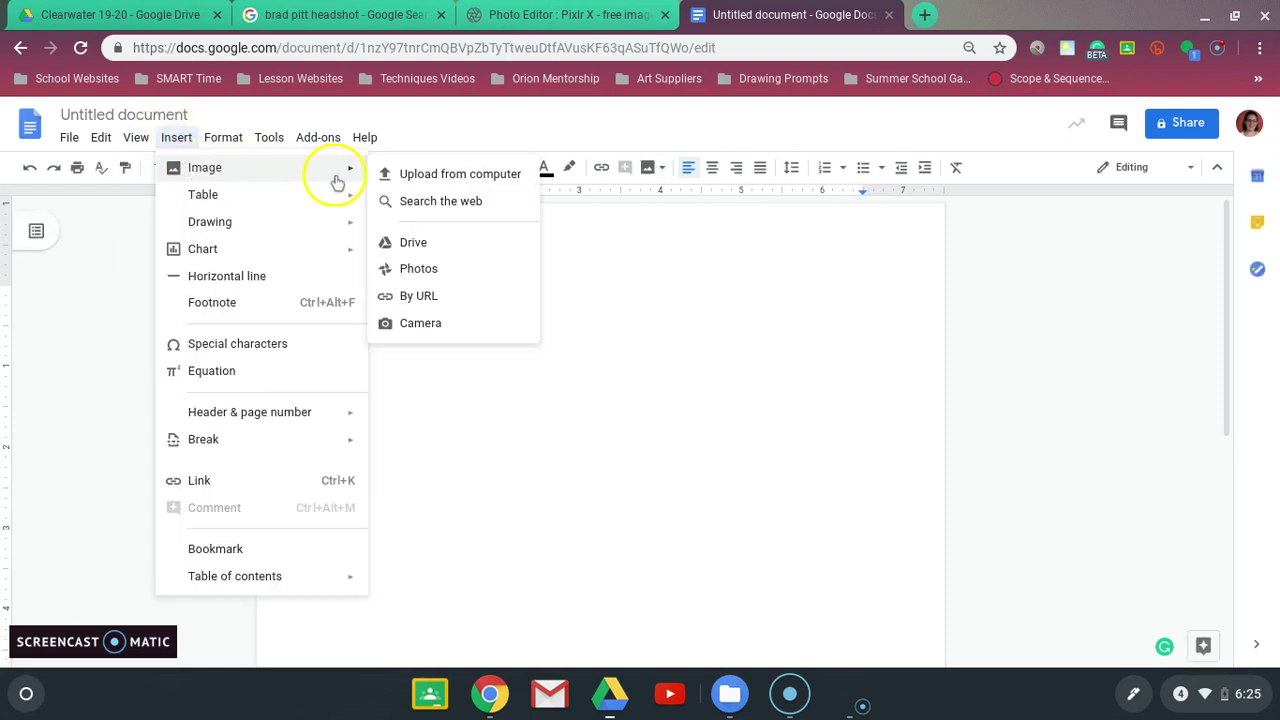
left_click(431, 186)
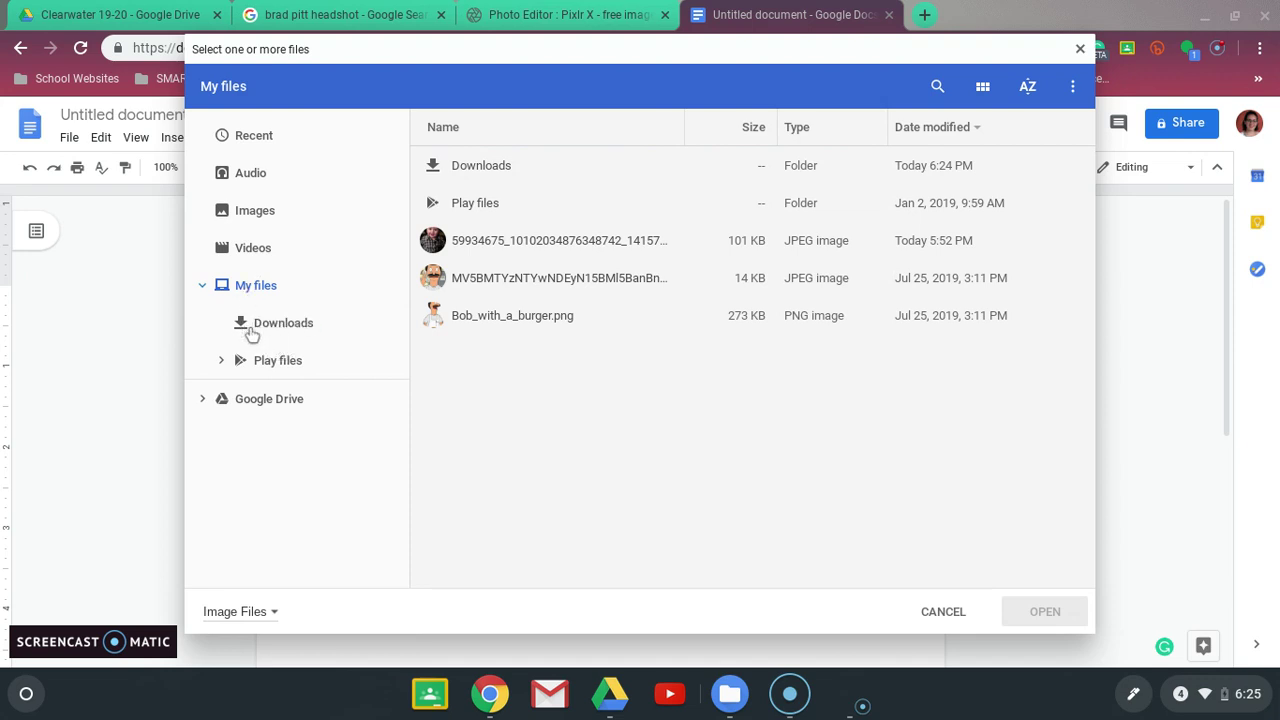
left_click(251, 334)
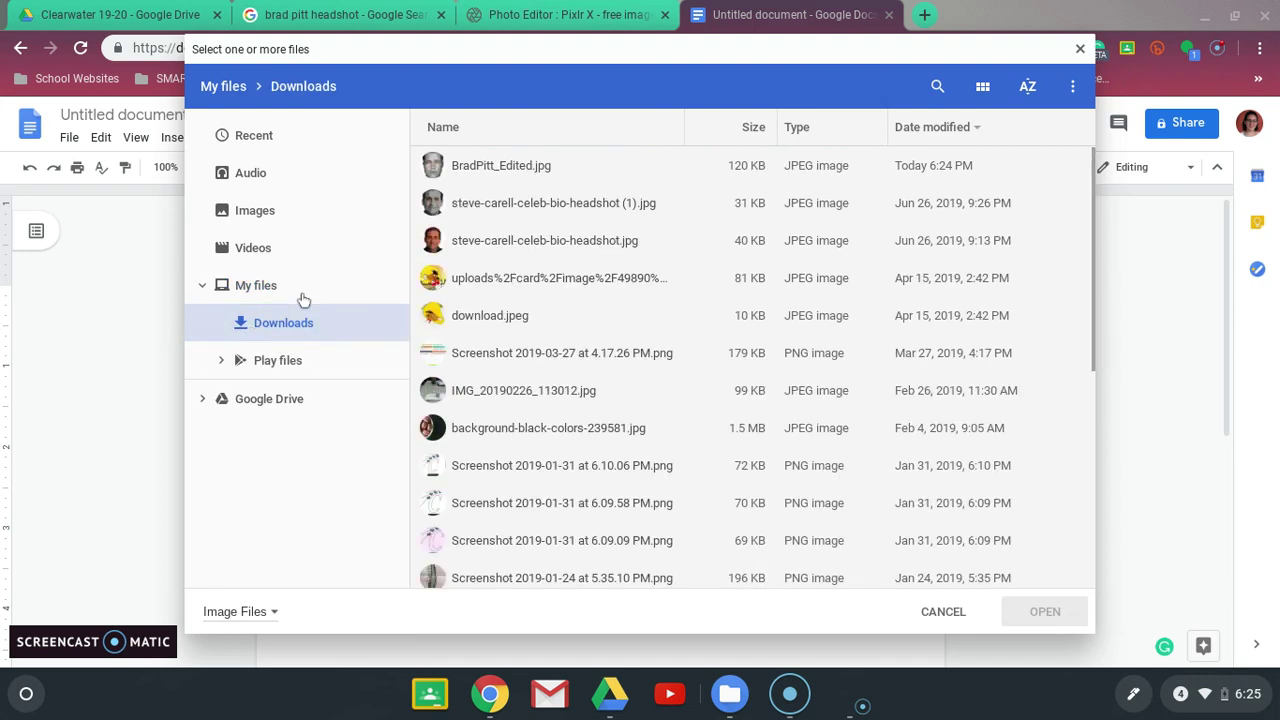
left_click(518, 170)
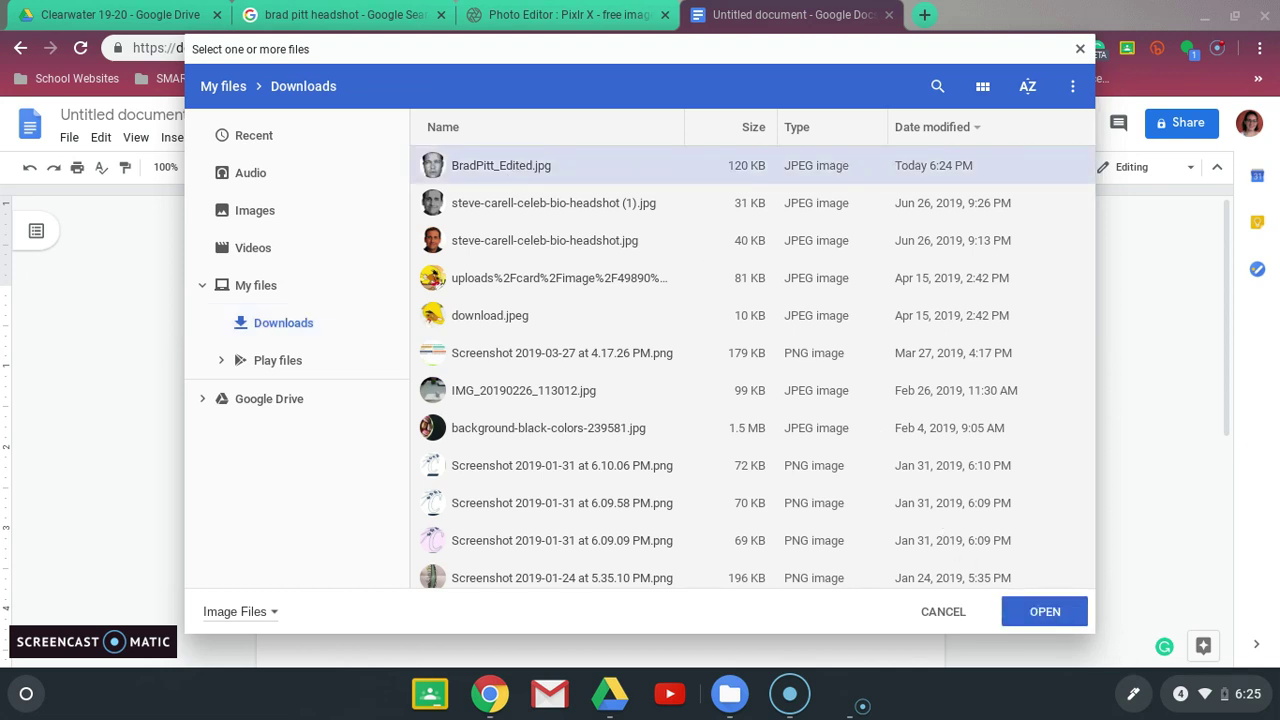
left_click(1055, 612)
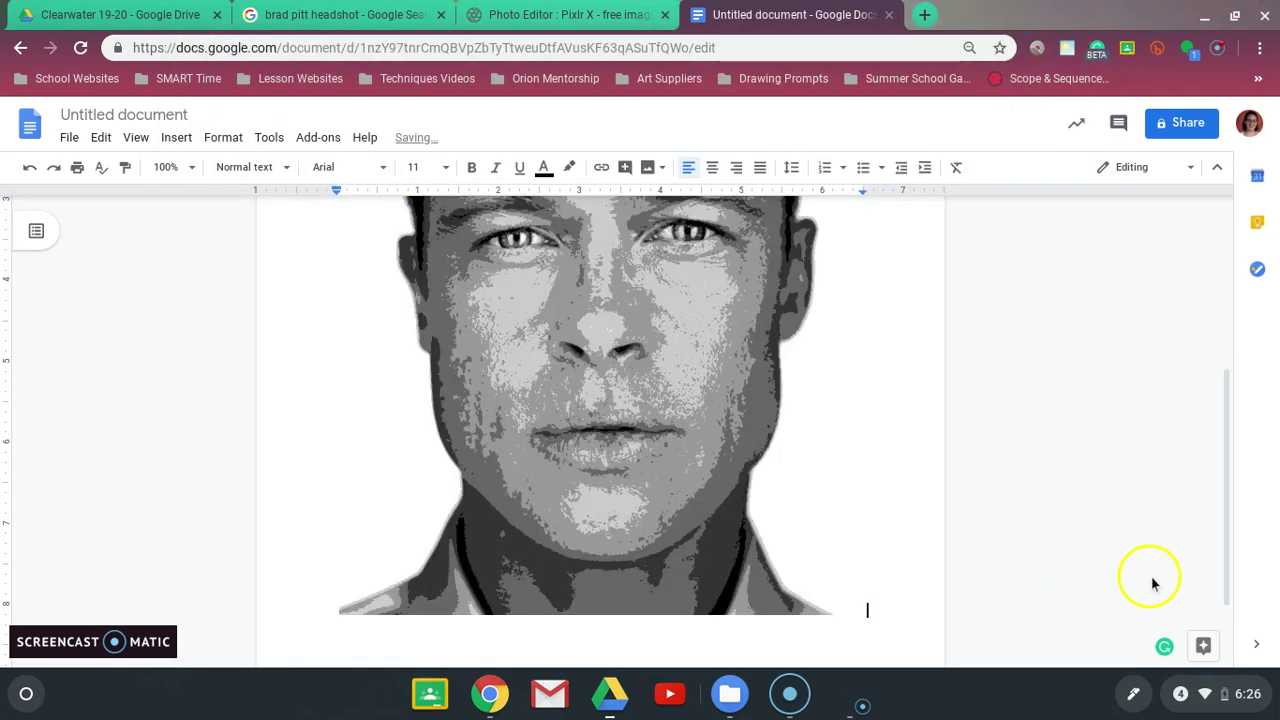
left_click_drag(1230, 563, 1257, 537)
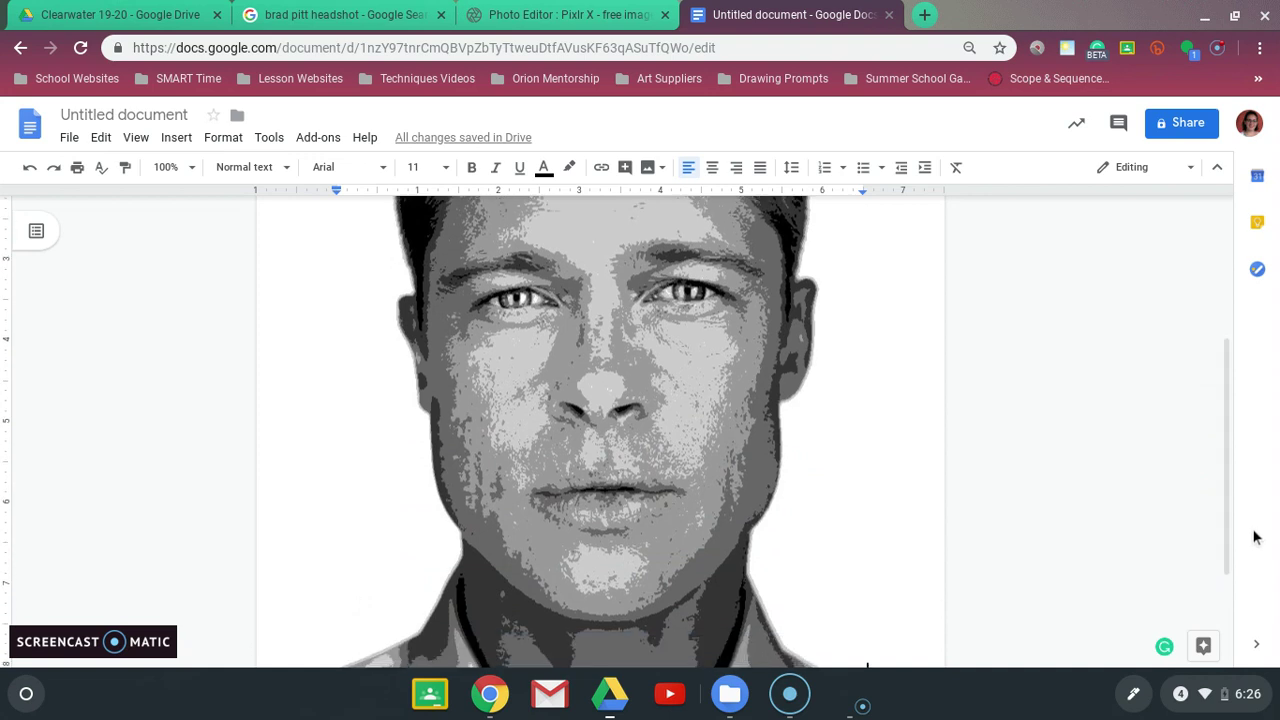
Rename the document with the teacher's name in possessive form followed by "Example".
left_click(176, 114)
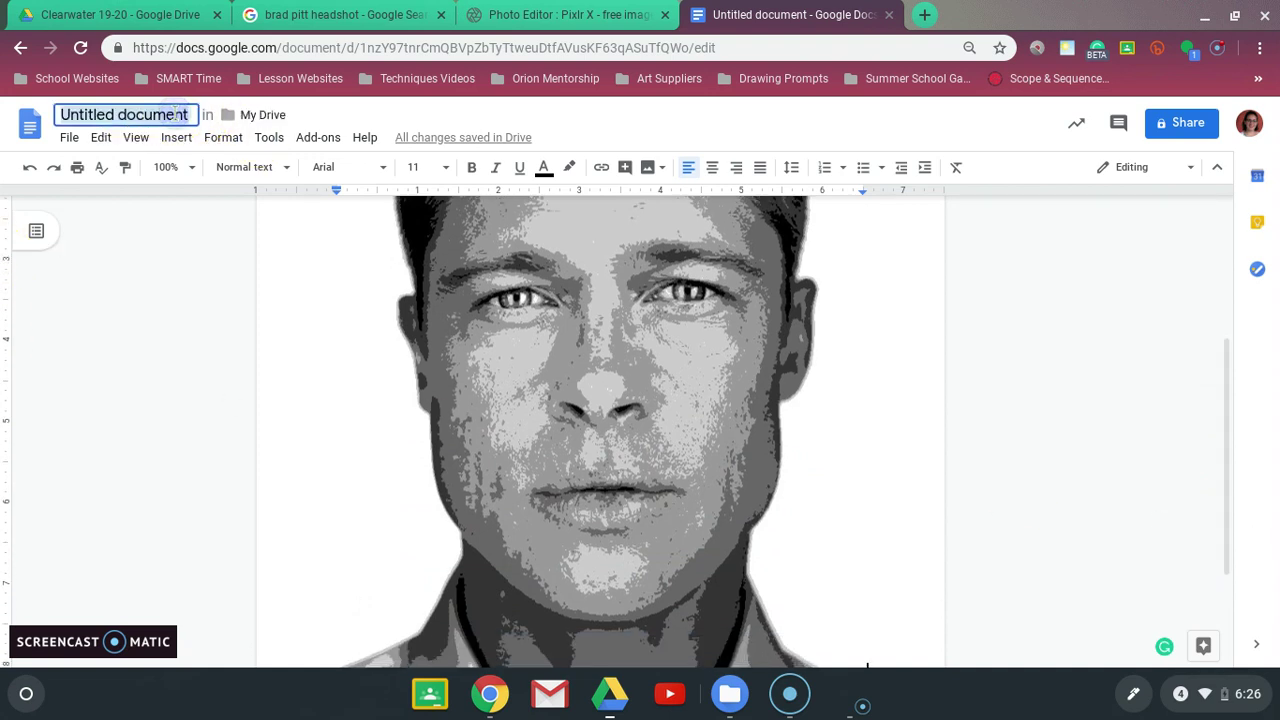
key("Caps_Lock")
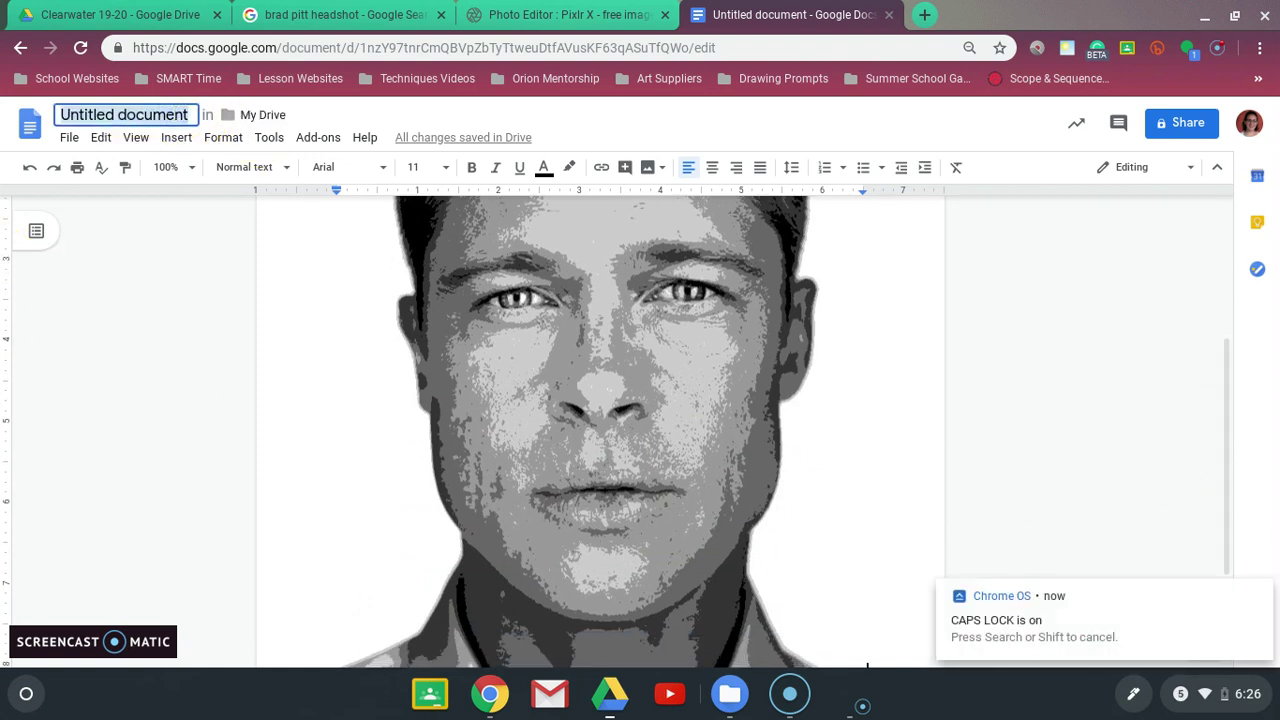
type("Ms. VAL")
key("BackSpace")
key("BackSpace")
key("BackSpace")
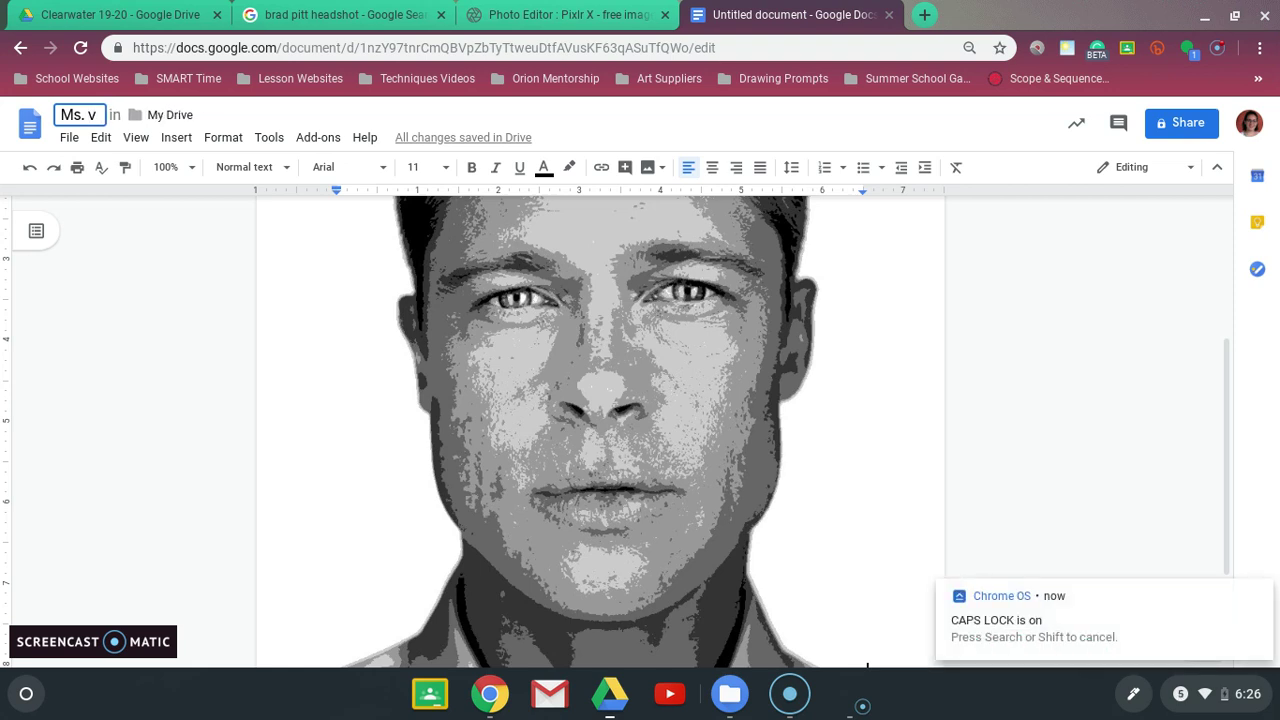
type("VAle")
key("BackSpace")
key("BackSpace")
key("BackSpace")
type("ale")
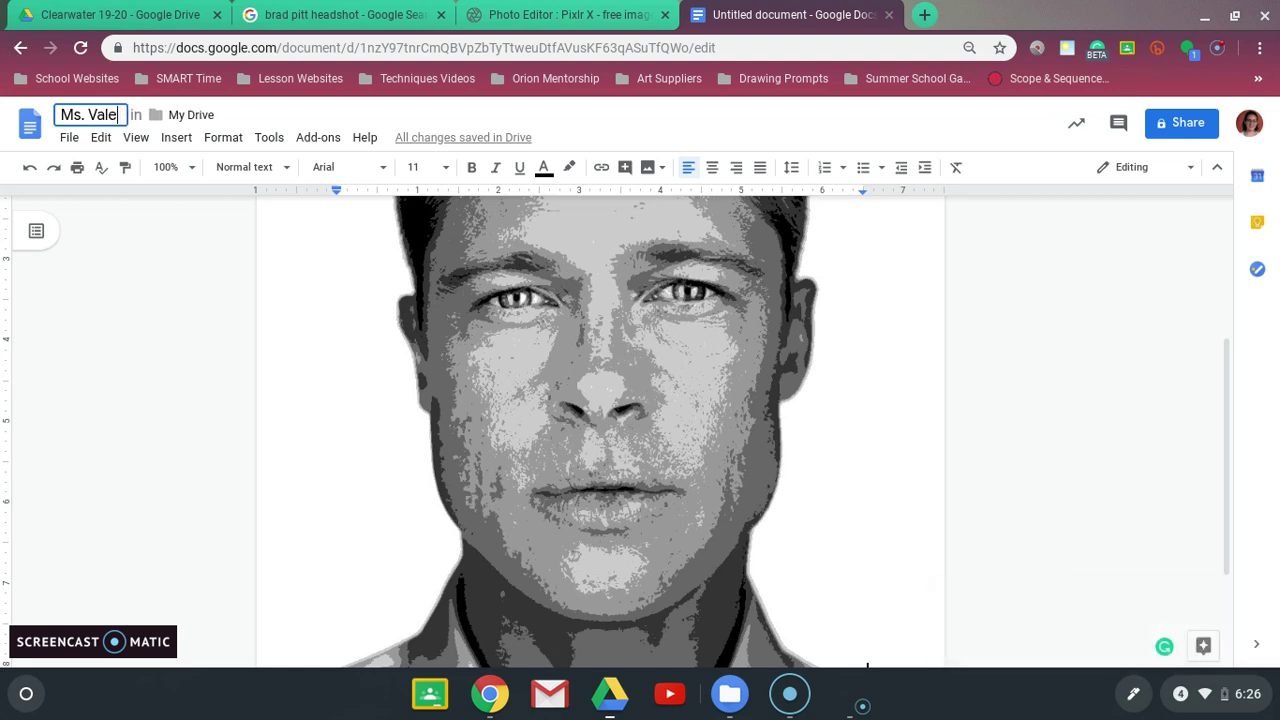
type("ntine's e")
key("Caps_Lock")
key("Caps_Lock")
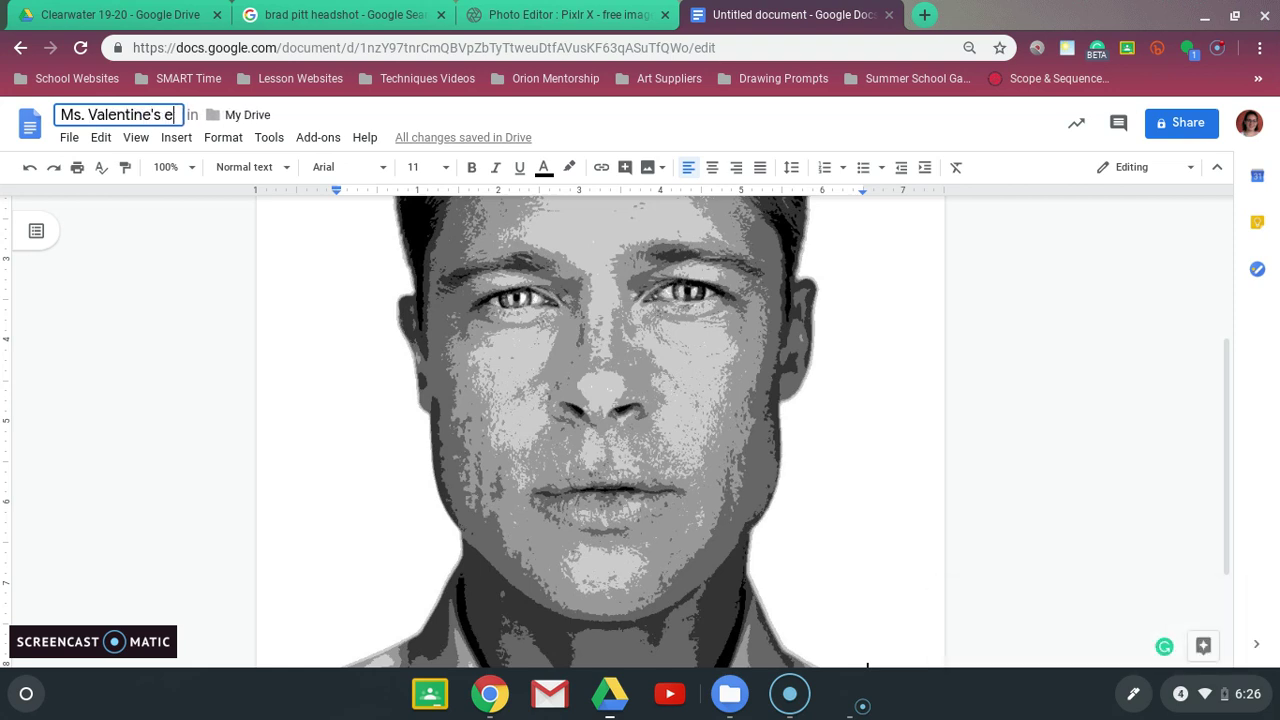
key("BackSpace")
key("Caps_Lock")
type("E")
key("Caps_Lock")
type("xample")
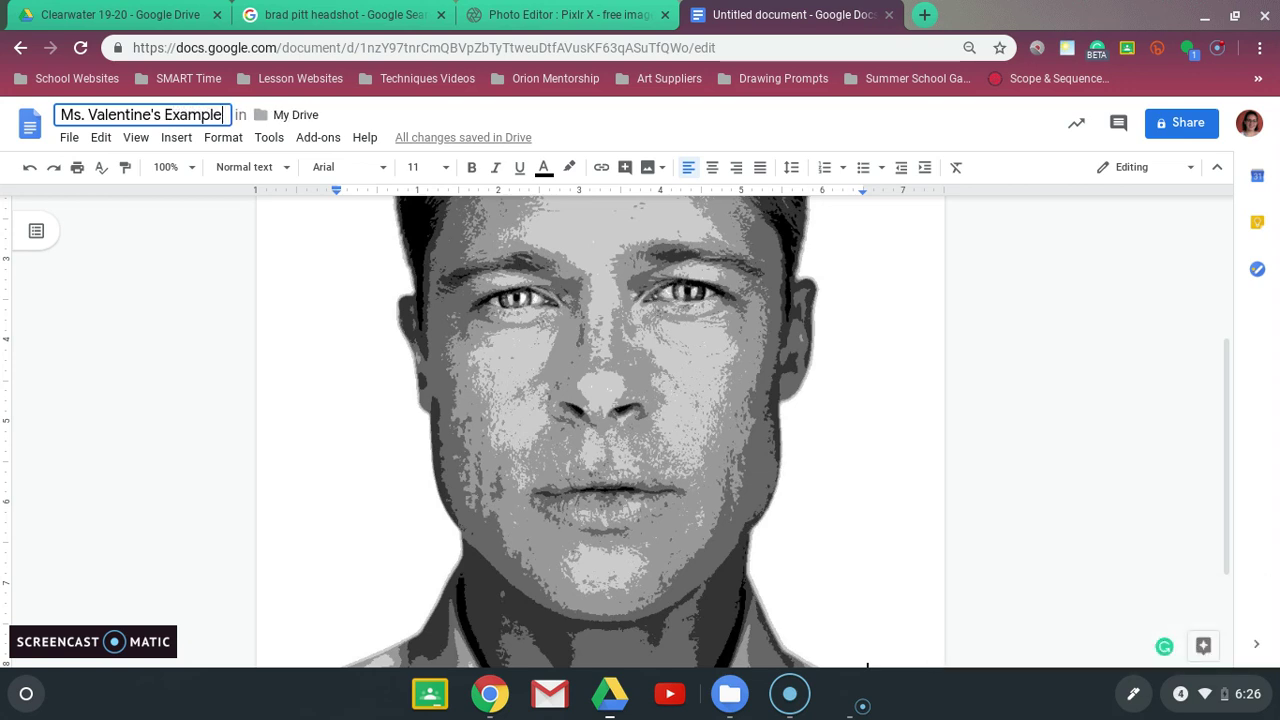
left_click(135, 332)
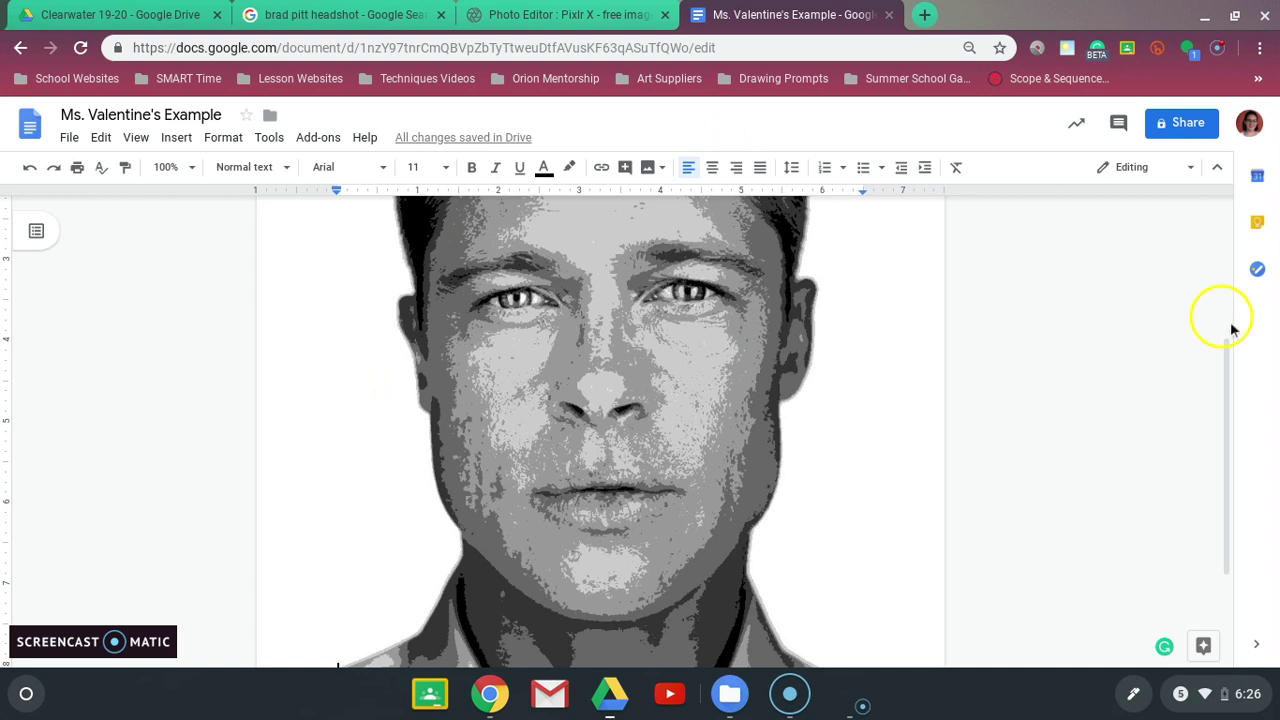
mouse_move(1227, 395)
left_mouse_down()
mouse_move(1246, 228)
mouse_move(1229, 257)
mouse_move(1274, 434)
mouse_move(1257, 480)
mouse_move(1234, 386)
left_mouse_up()
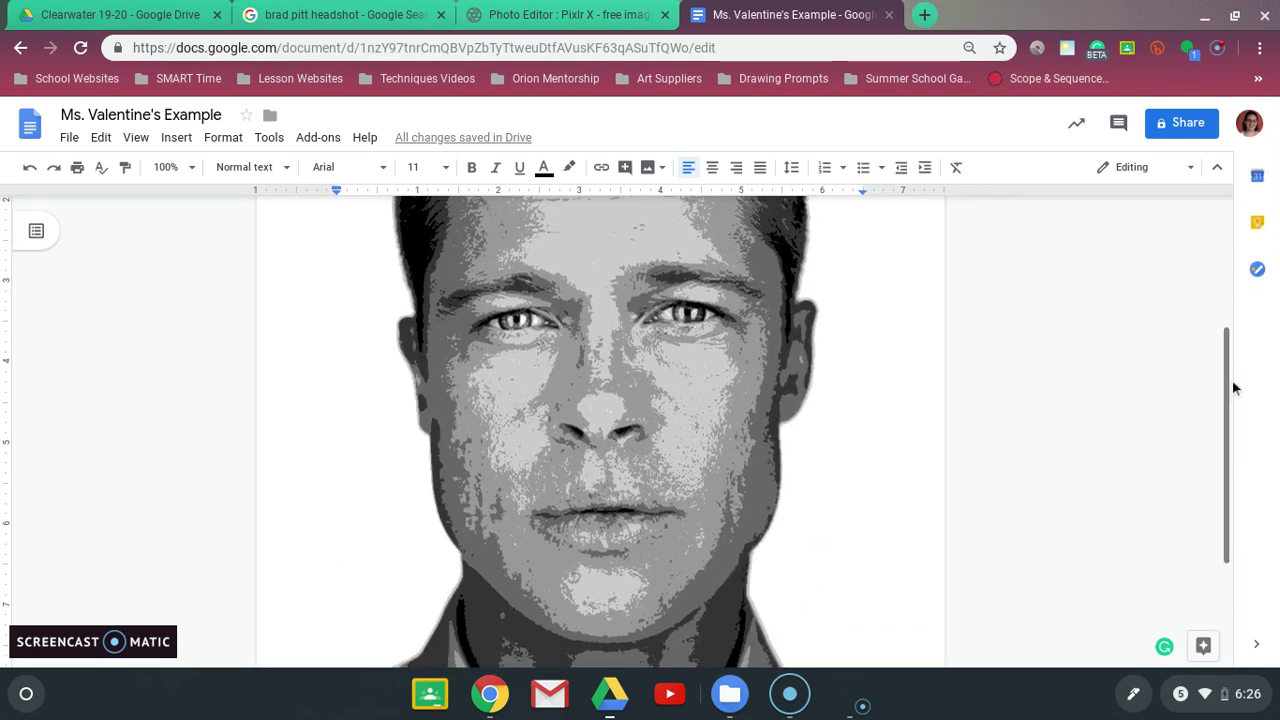
Review the Posterization Instructions in MS Collage Portraits WKST.pdf from start to end, and return to the portrait document.
left_click(155, 8)
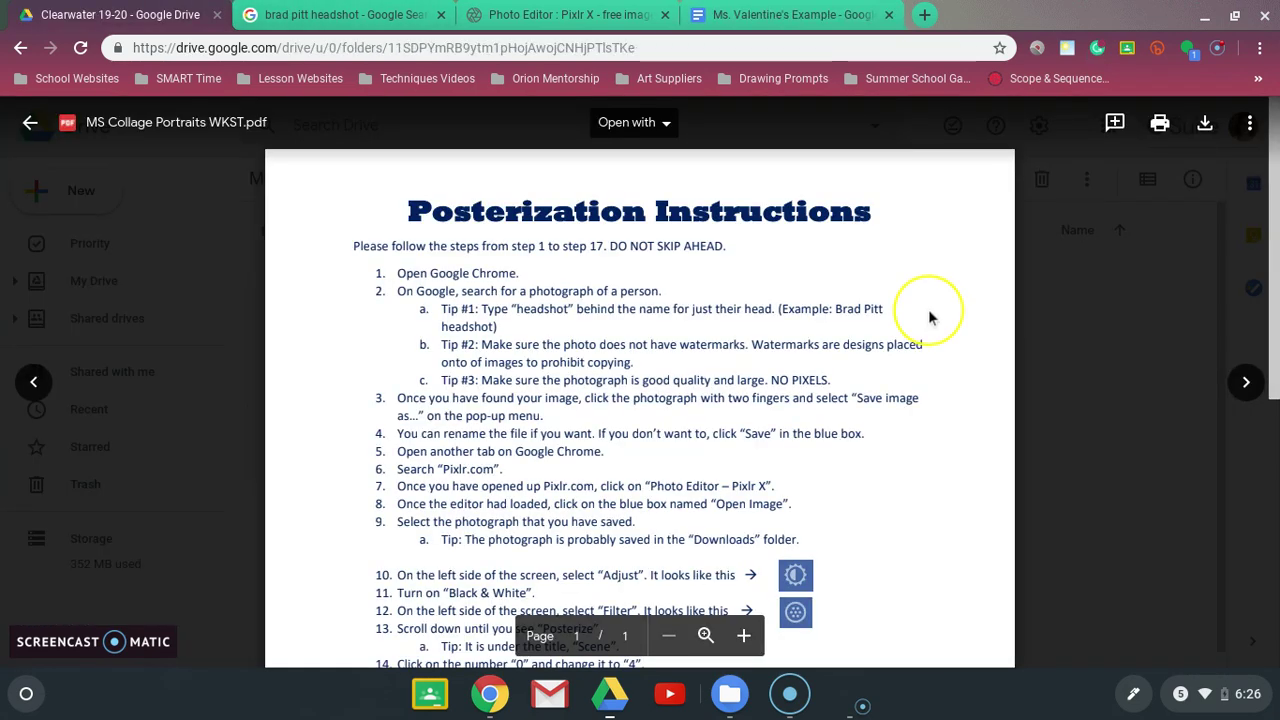
scroll(1266, 222, "down", 2)
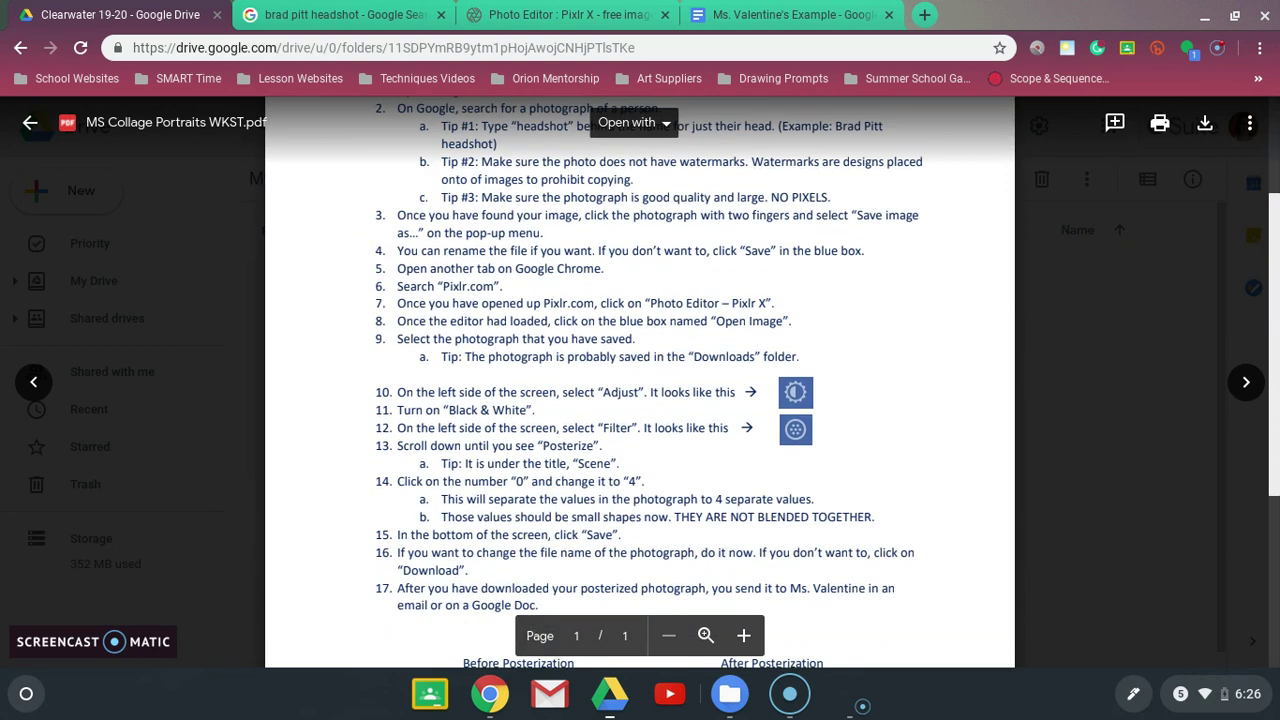
scroll(640, 380, "down", 3)
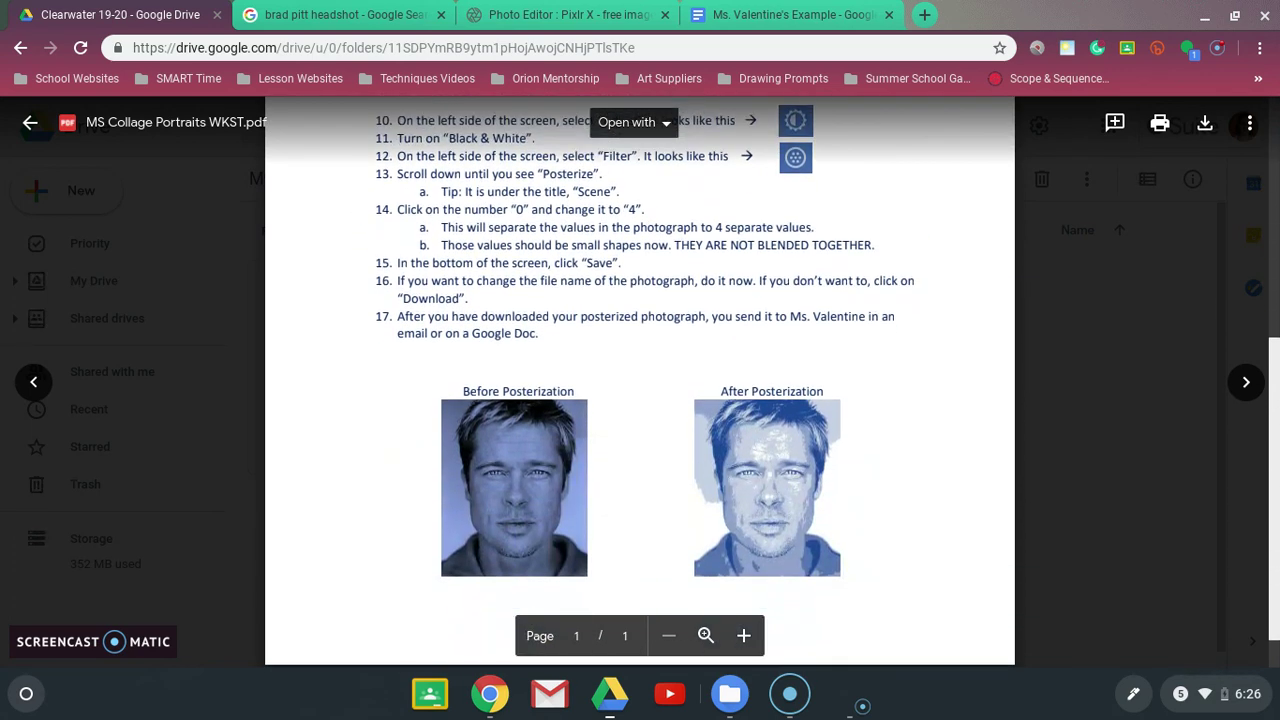
scroll(1155, 208, "up", 5)
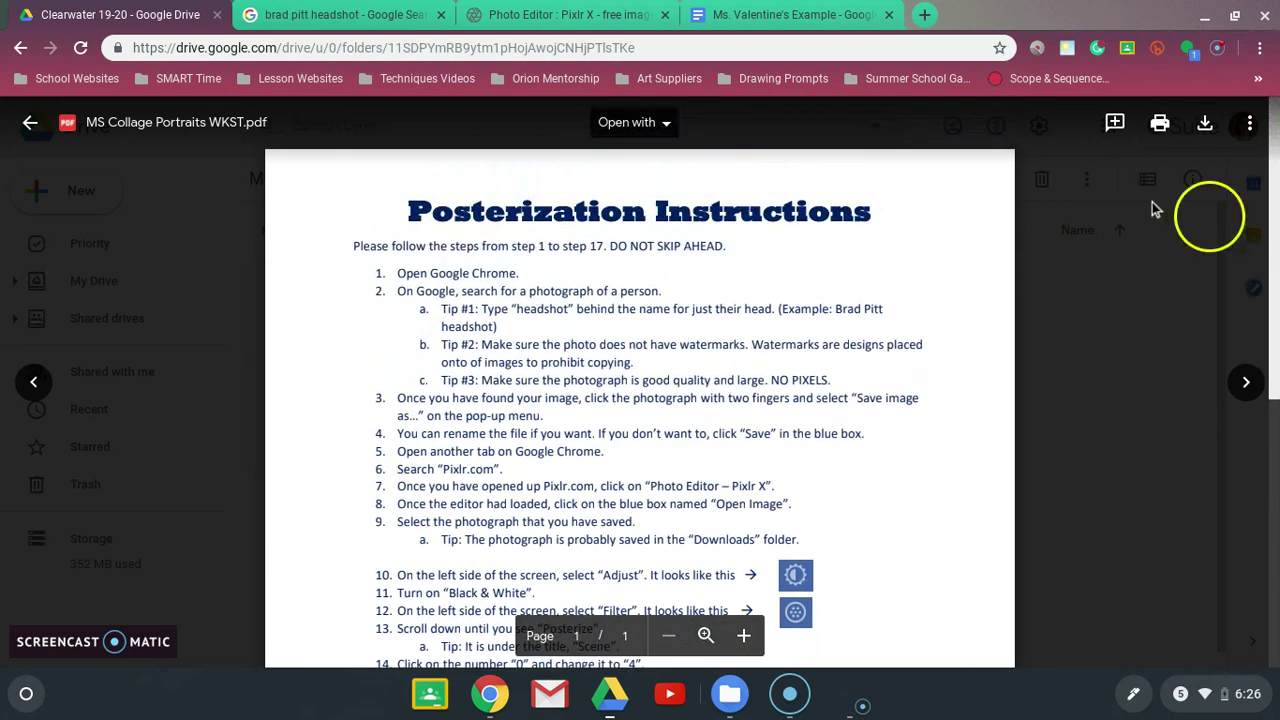
left_click(805, 8)
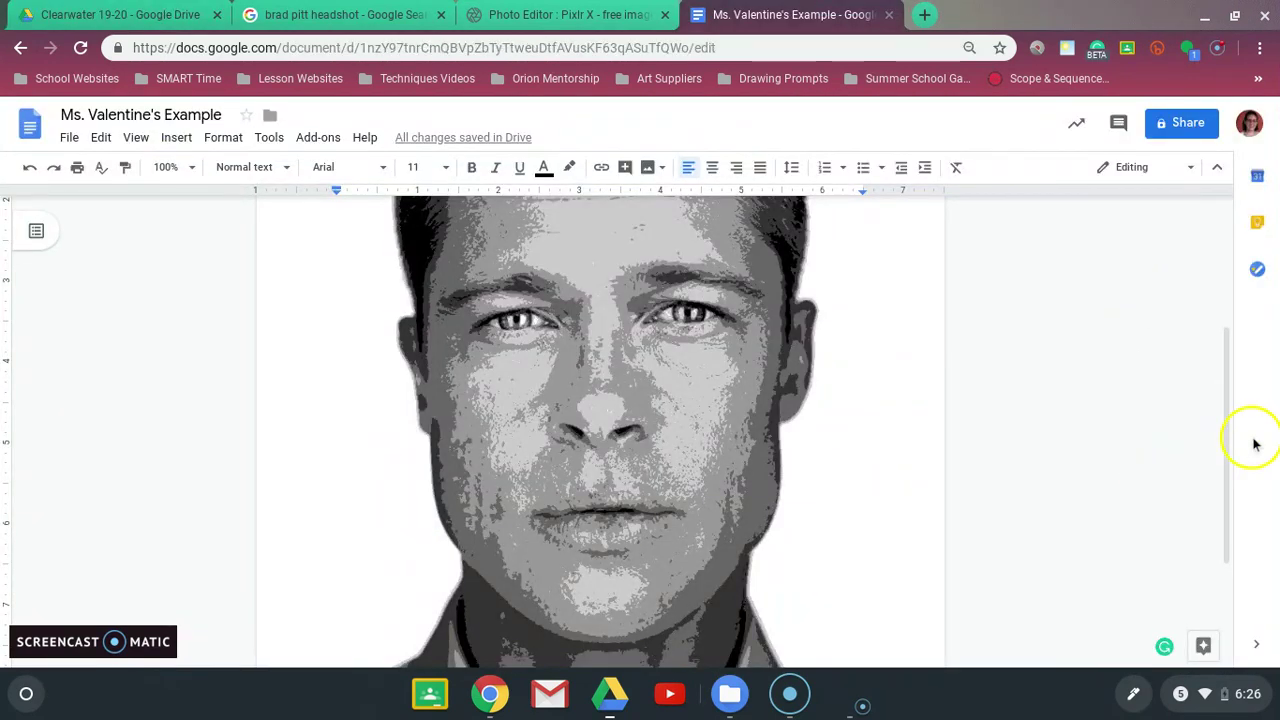